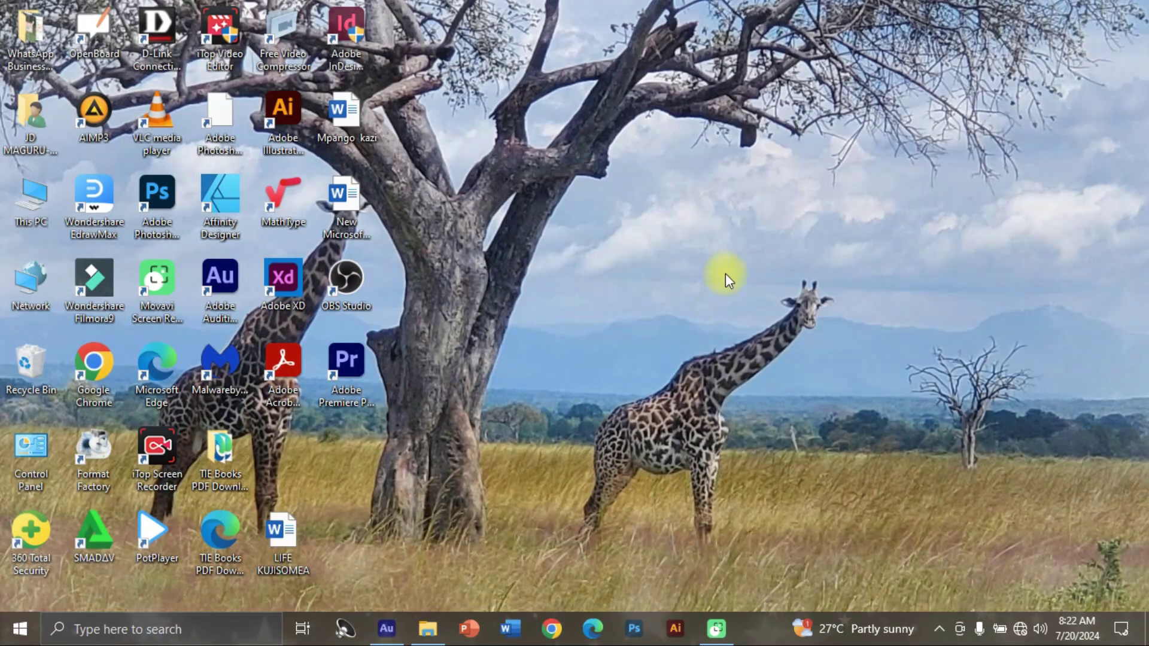
# Step: Refresh the desktop, then search 'WORD' in Windows Search and launch Microsoft Word
pyautogui.rightClick(728, 245)
pyautogui.click(763, 295)
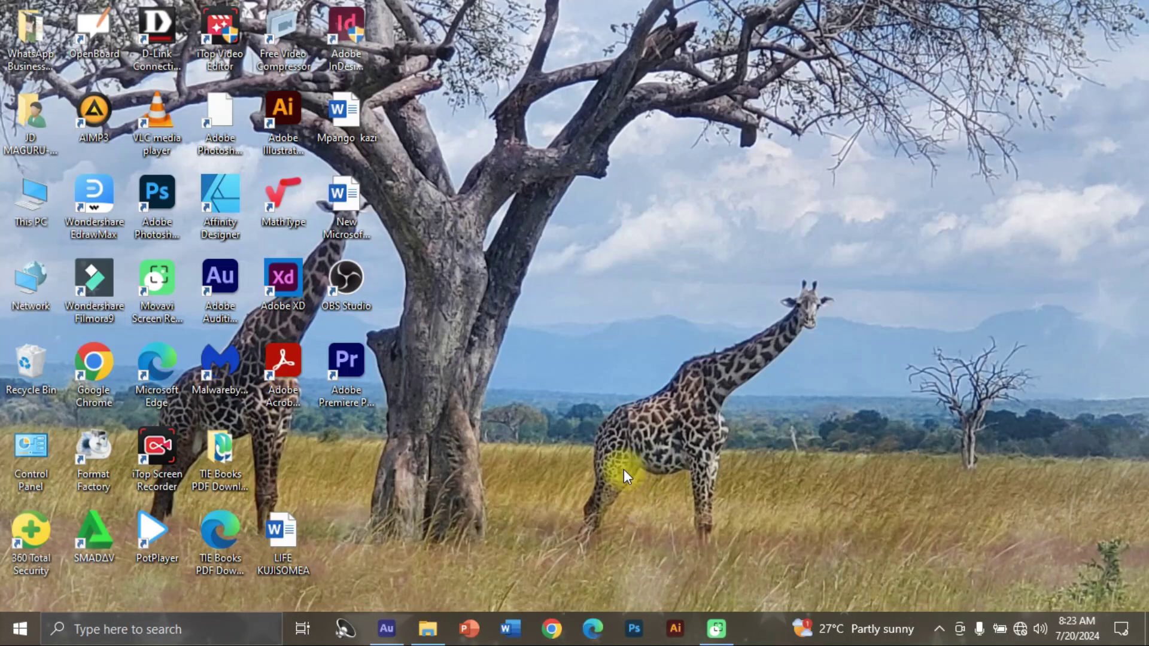
pyautogui.click(233, 627)
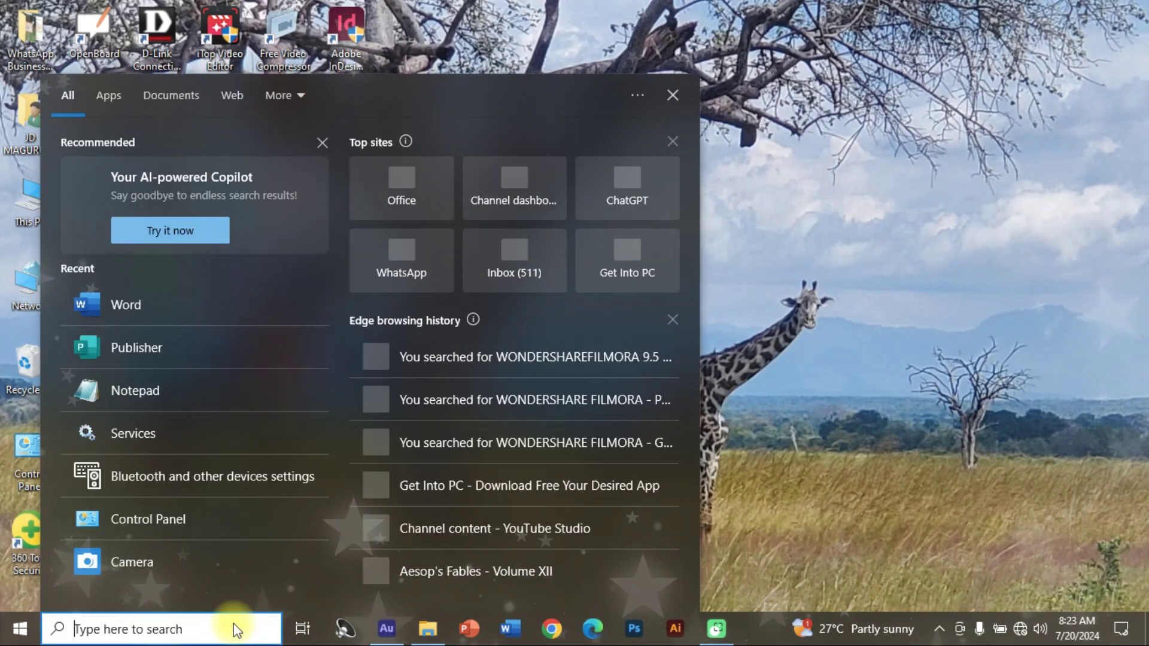
pyautogui.write('WORD')
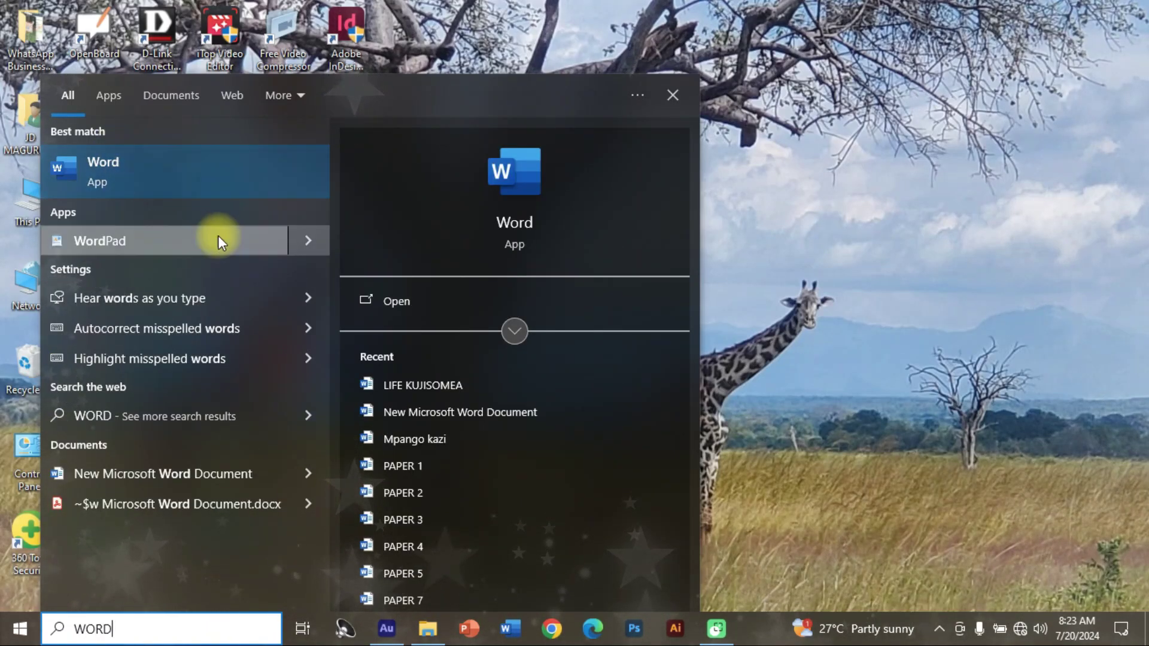
pyautogui.click(151, 181)
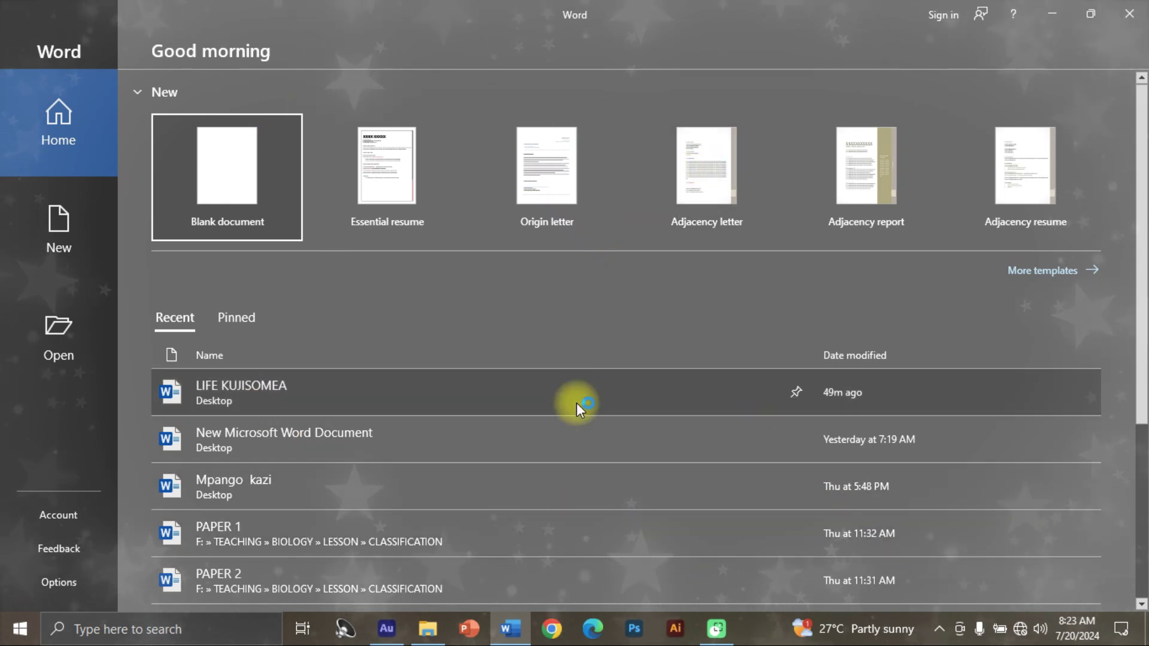
# Step: Browse the Word Home start screen and create a new blank document
pyautogui.scroll(-1, 720, 400)
pyautogui.scroll(-2, 719, 400)
pyautogui.scroll(3, 597, 430)
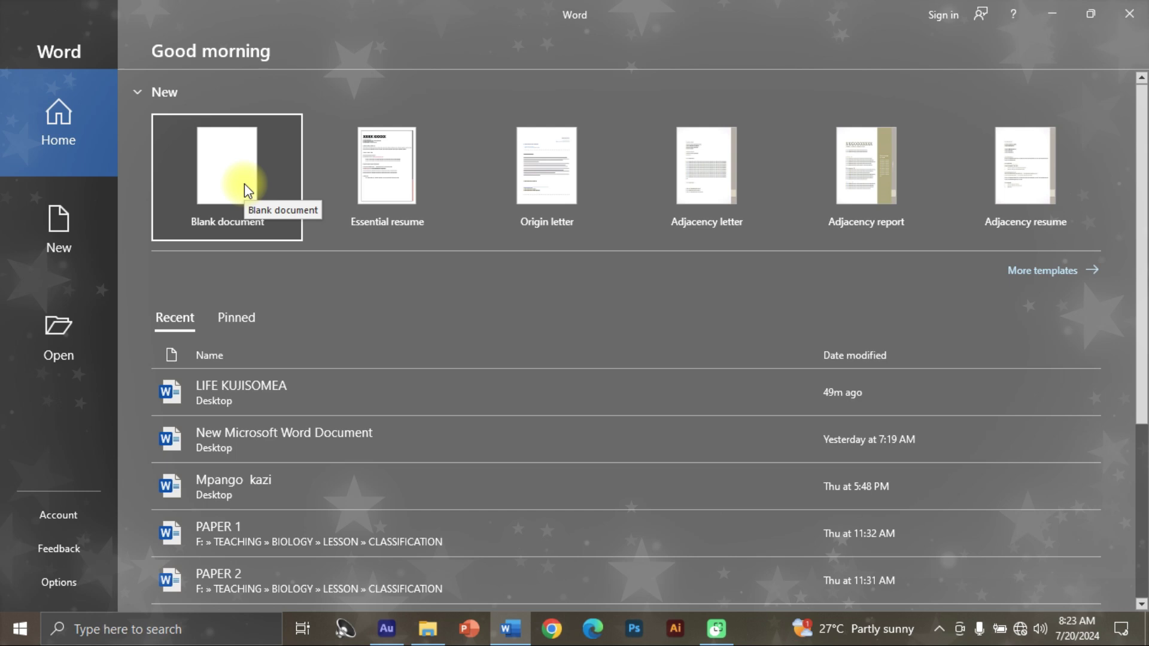
pyautogui.click(246, 187)
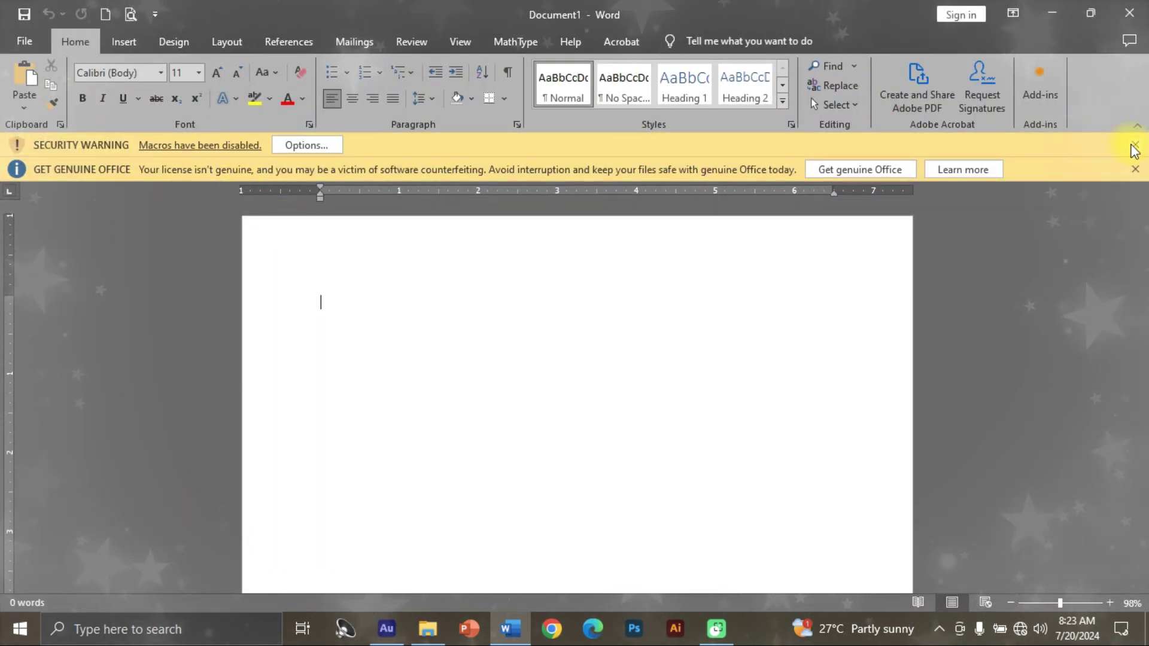
# Step: Dismiss the Security Warning and Get Genuine Office bars above the empty Document1
pyautogui.click(1134, 145)
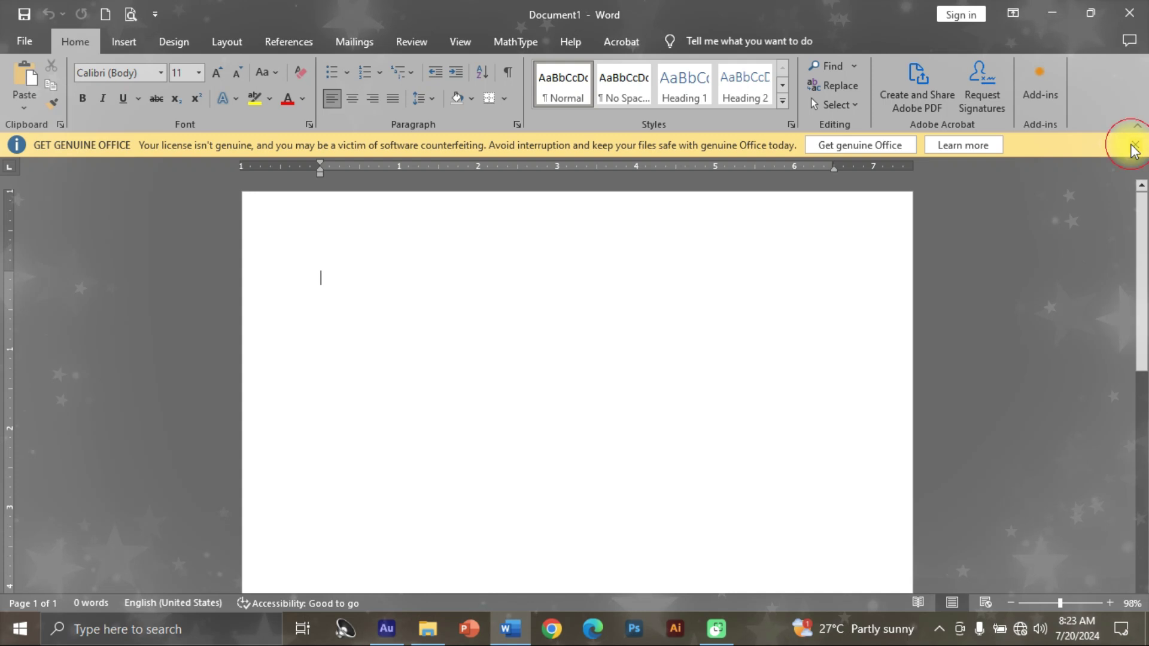
pyautogui.click(1135, 145)
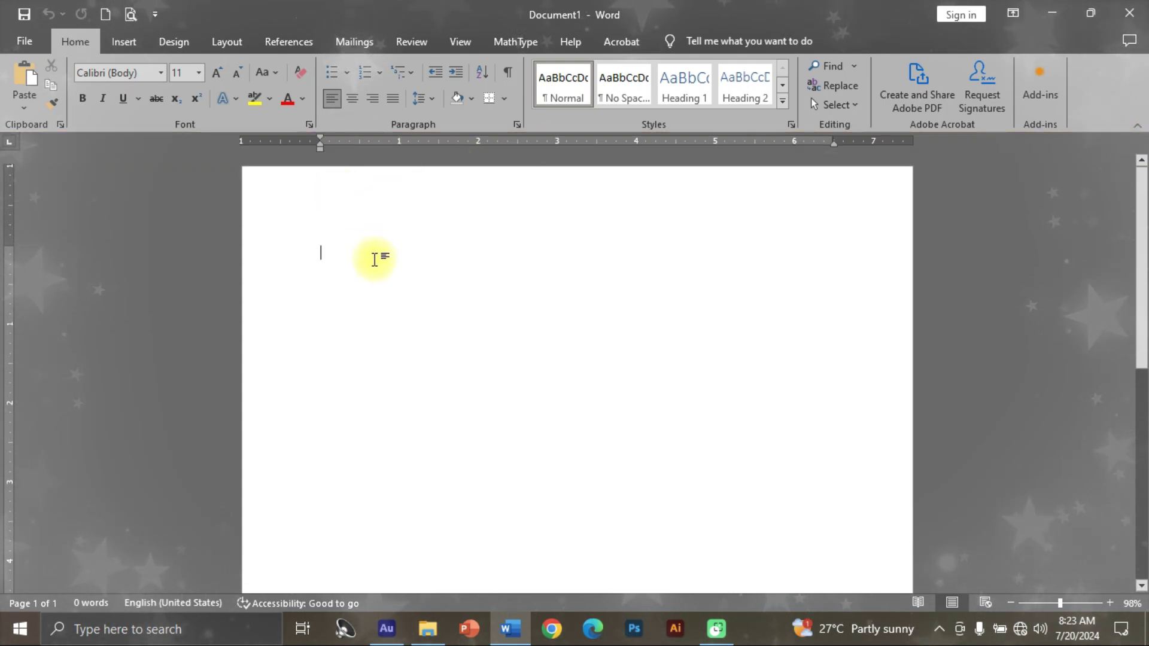
pyautogui.scroll(-1, 383, 263)
pyautogui.scroll(1, 484, 355)
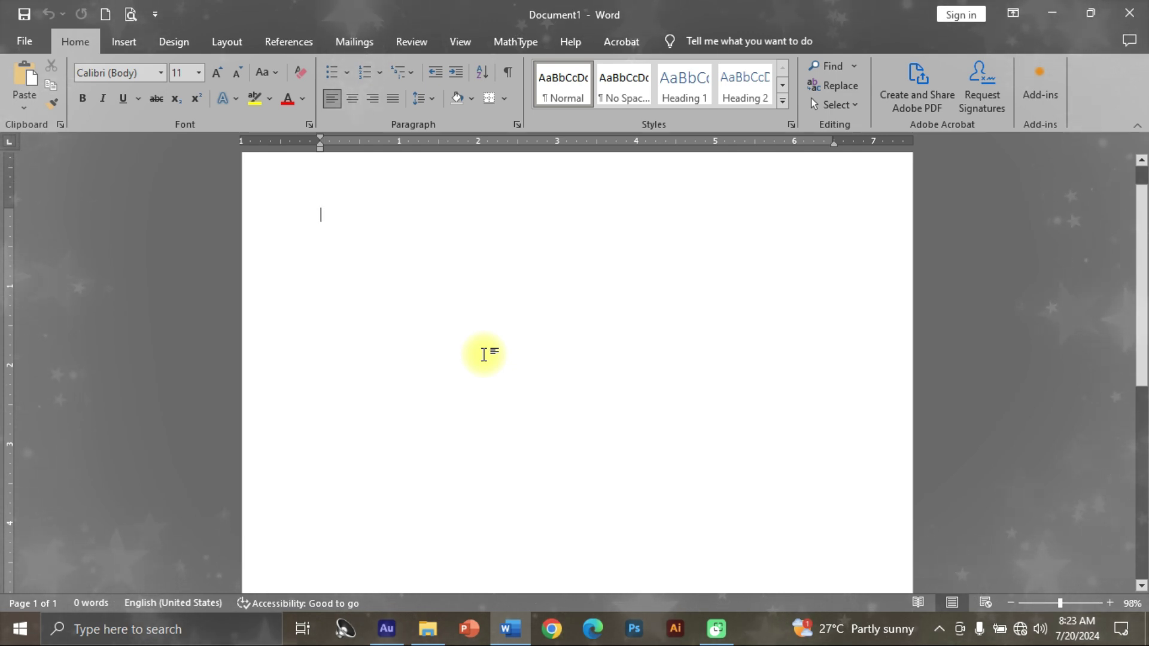
pyautogui.scroll(-3, 381, 302)
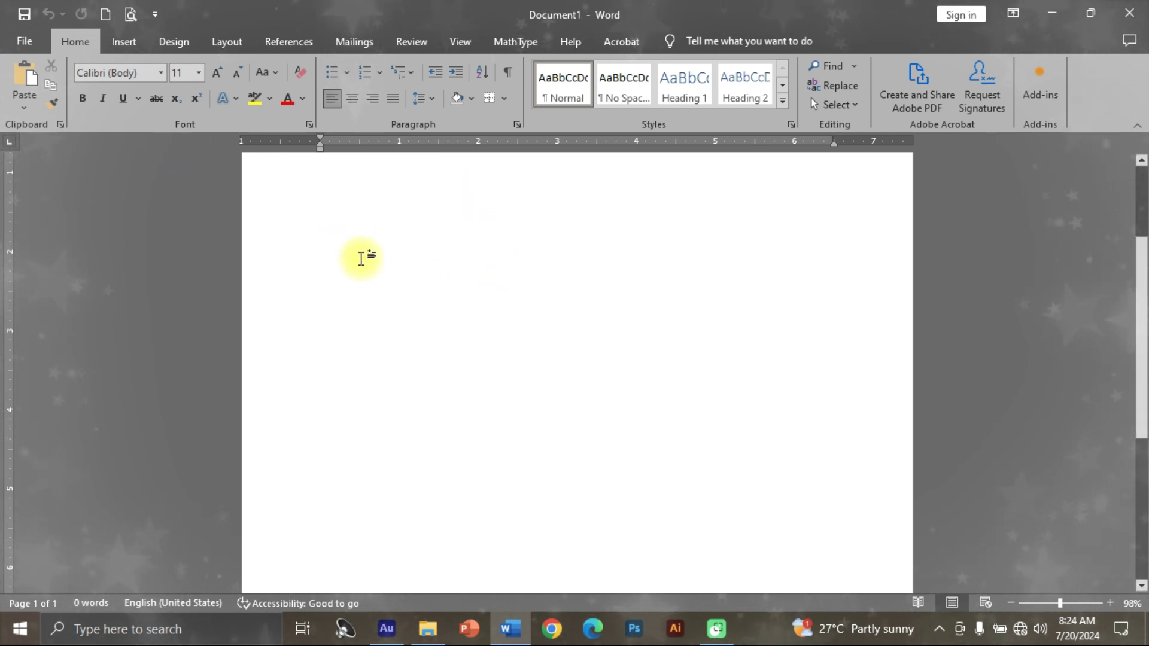
pyautogui.scroll(3, 383, 269)
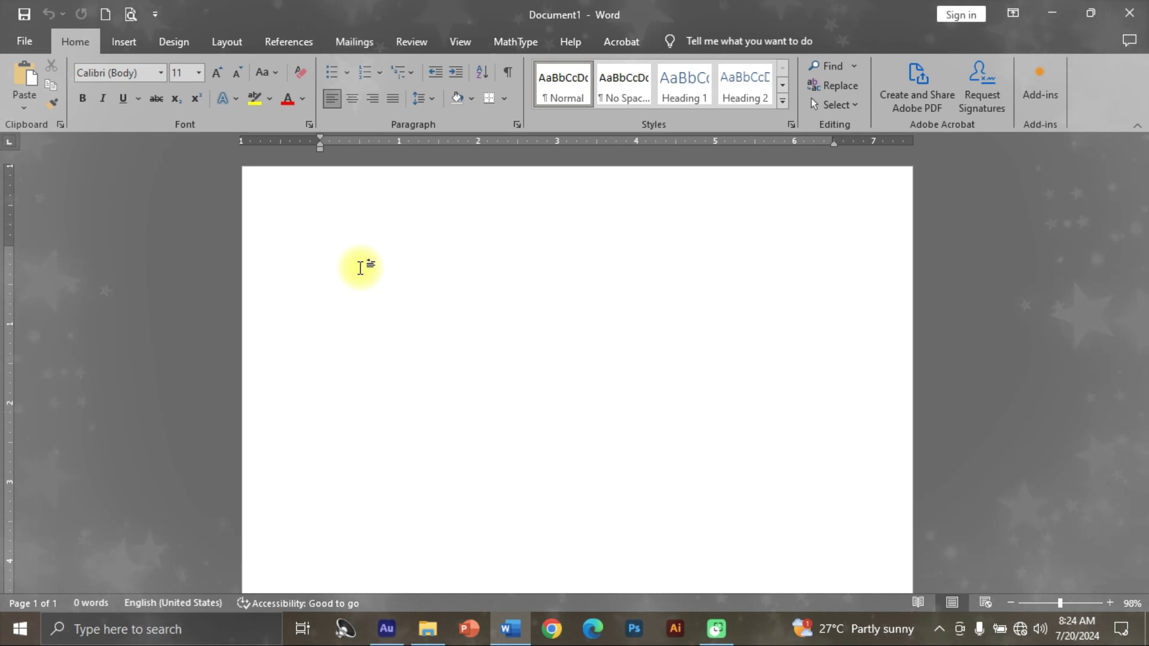
# Step: Type the heading 'NAMNA YA KUFUNDISHA KOMPYUTER' on the first line
pyautogui.write('N')
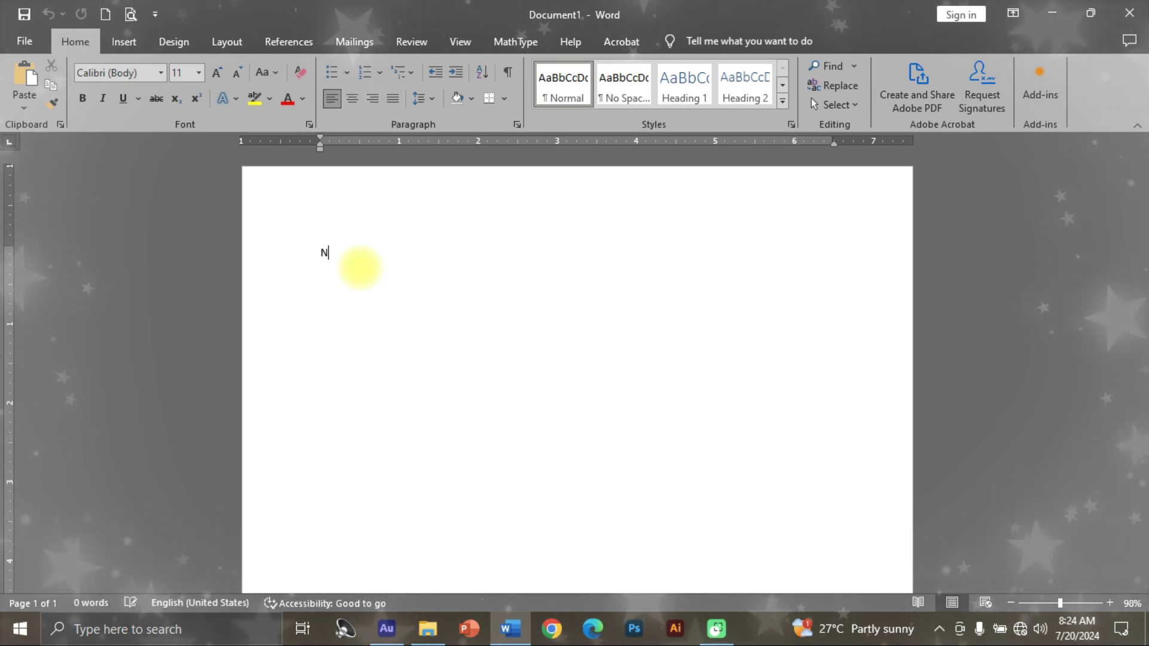
pyautogui.write('AMNA')
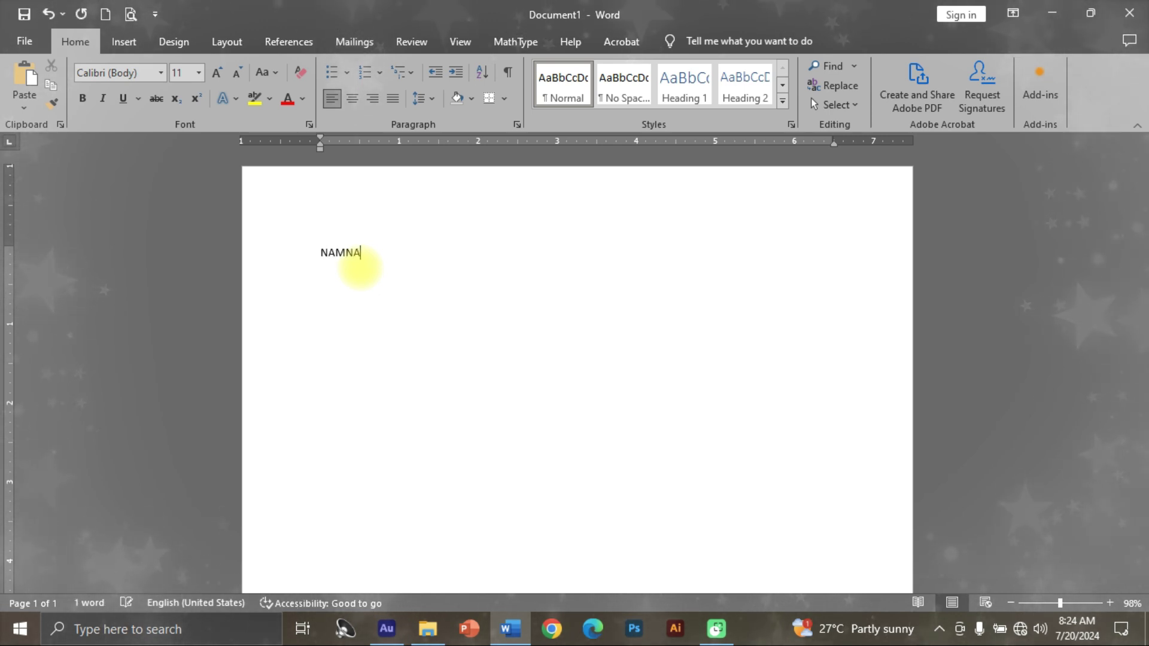
pyautogui.write(' Y')
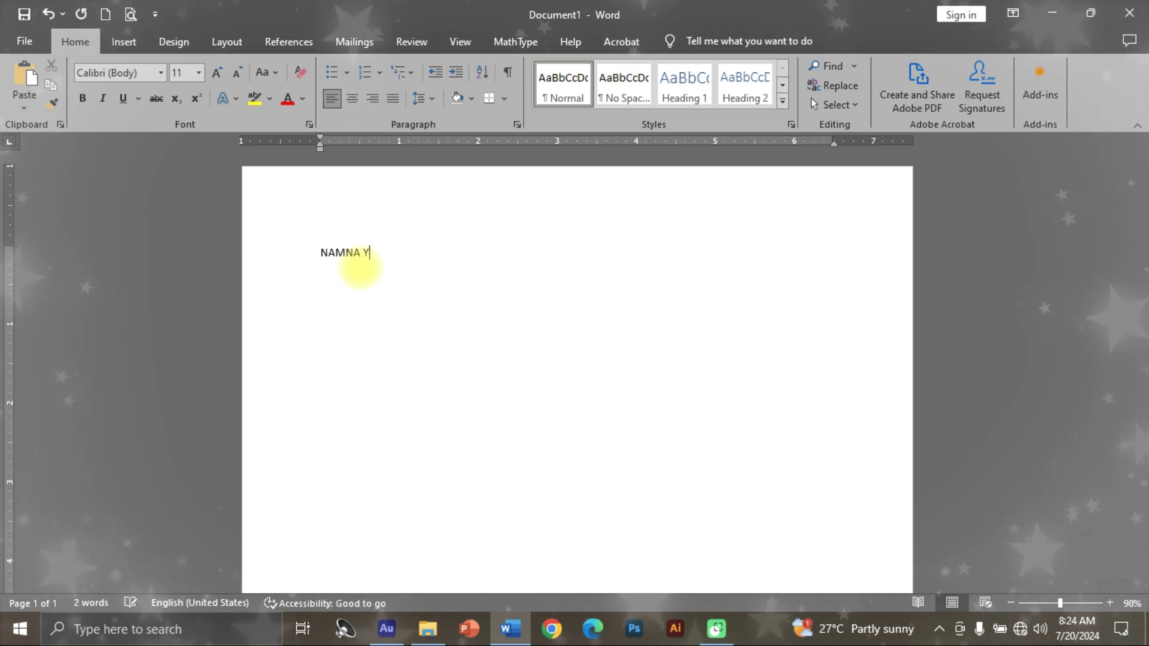
pyautogui.write('A KU')
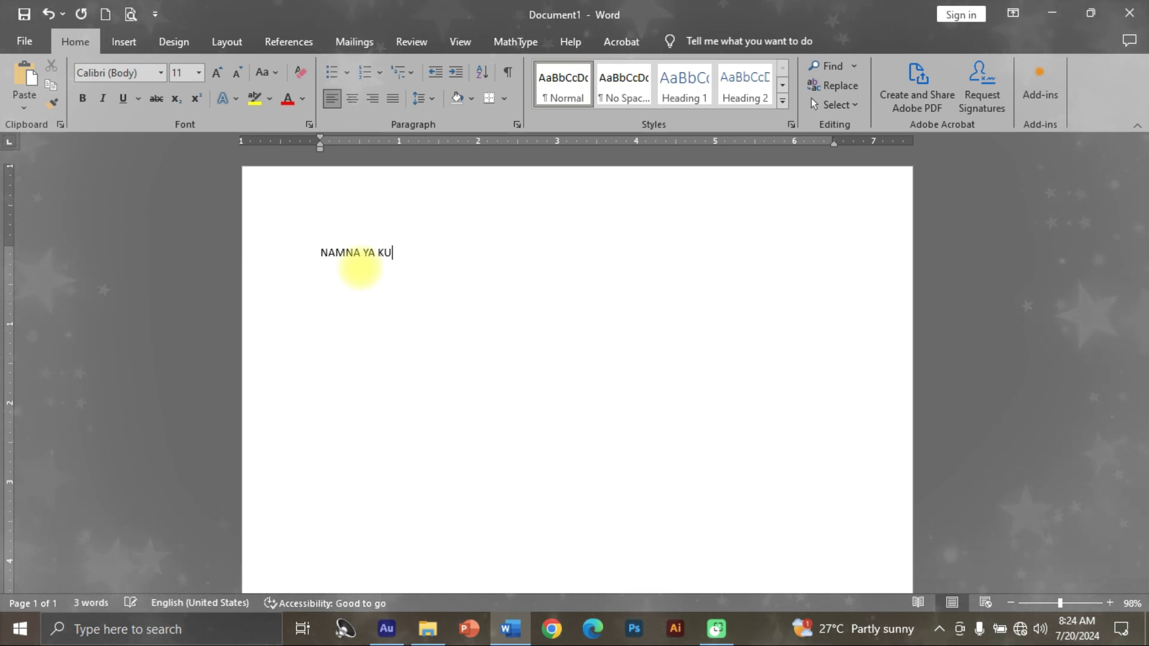
pyautogui.write('FUNDISHA KO')
pyautogui.write('MPY')
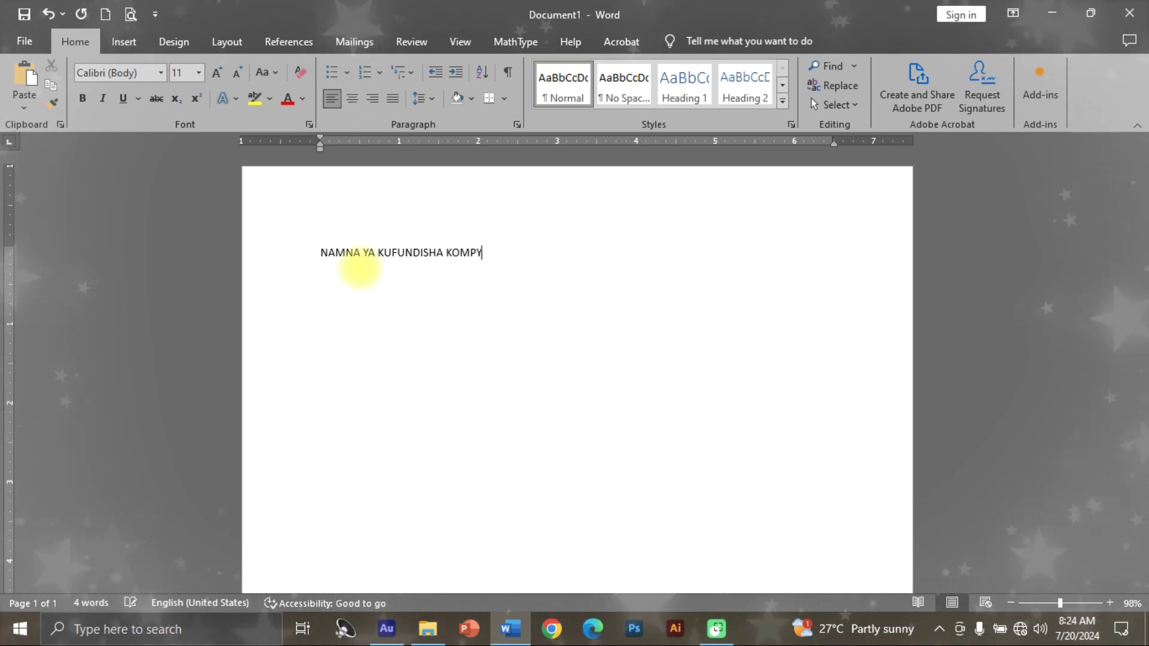
pyautogui.write('UTER')
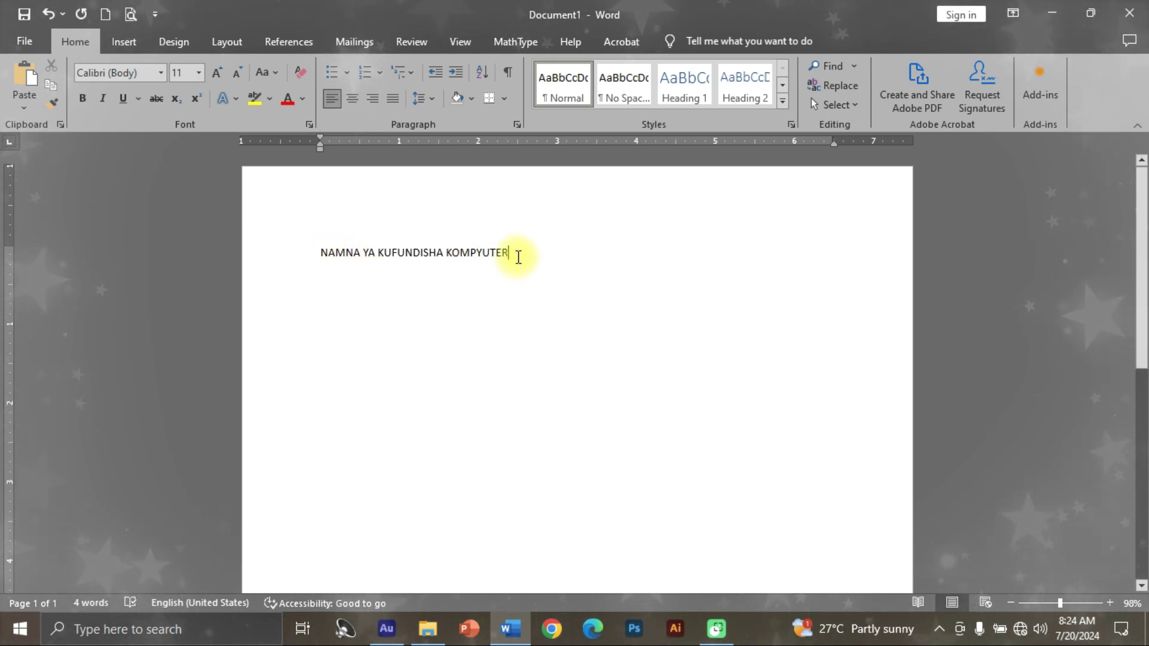
# Step: Make the heading 'NAMNA YA KUFUNDISHA KOMPYUTER' centered and bold
pyautogui.moveTo(516, 248); pyautogui.dragTo(320, 260)
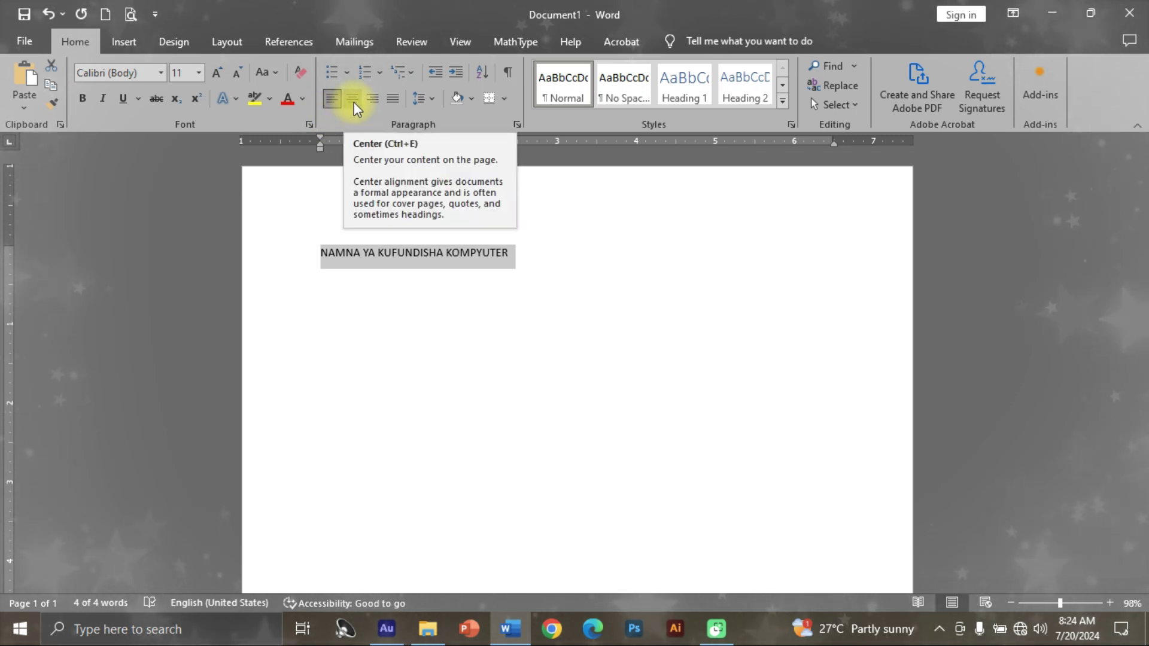
pyautogui.click(353, 98)
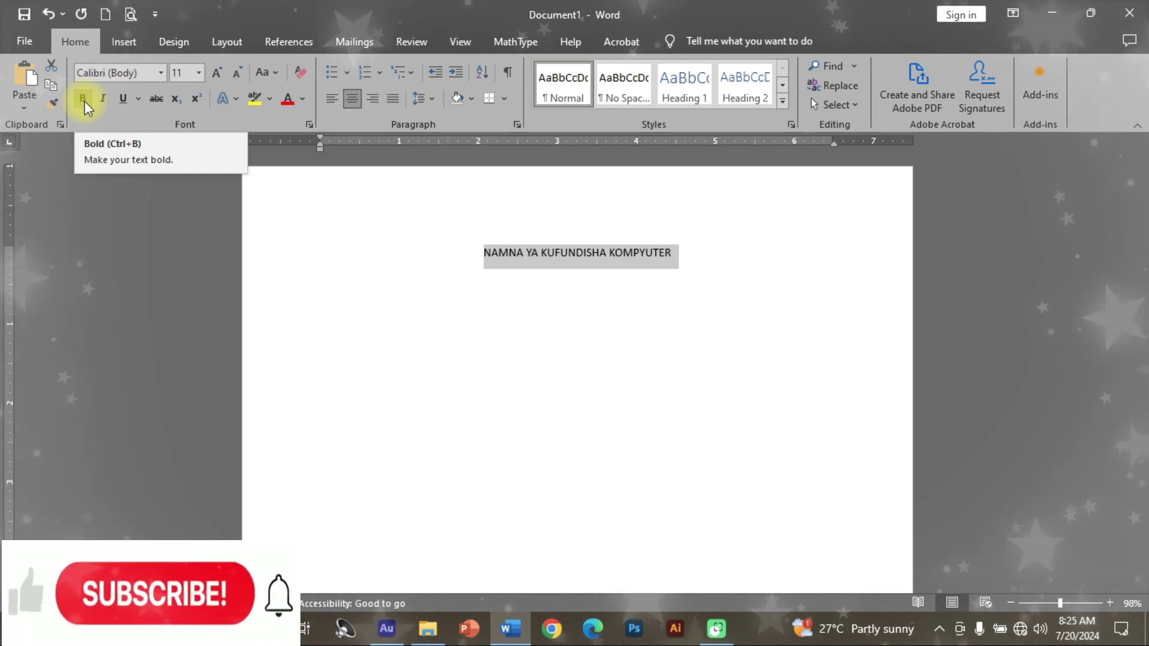
pyautogui.click(83, 100)
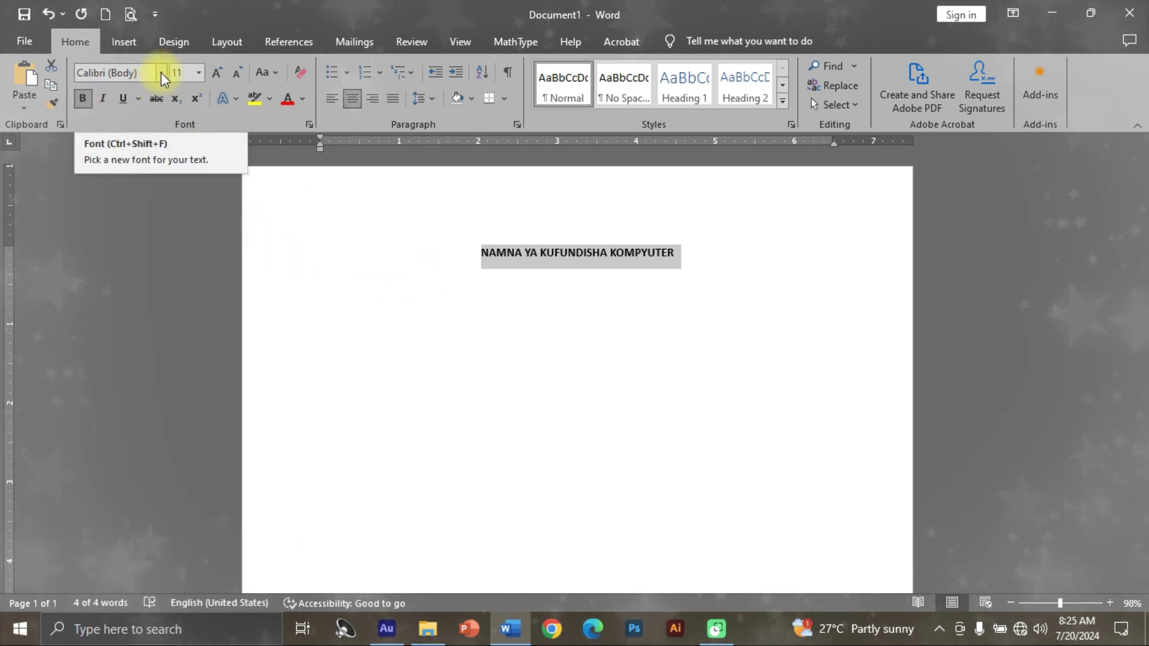
pyautogui.click(162, 74)
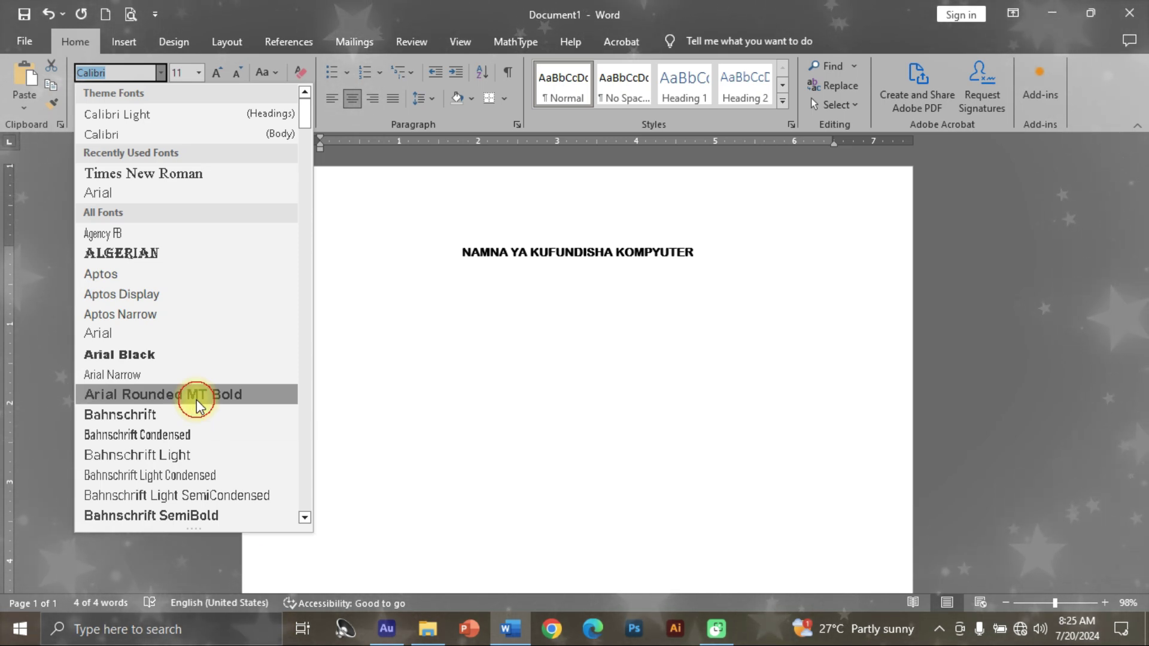
# Step: Set the heading font to Arial Rounded MT Bold at 12 pt
pyautogui.click(197, 400)
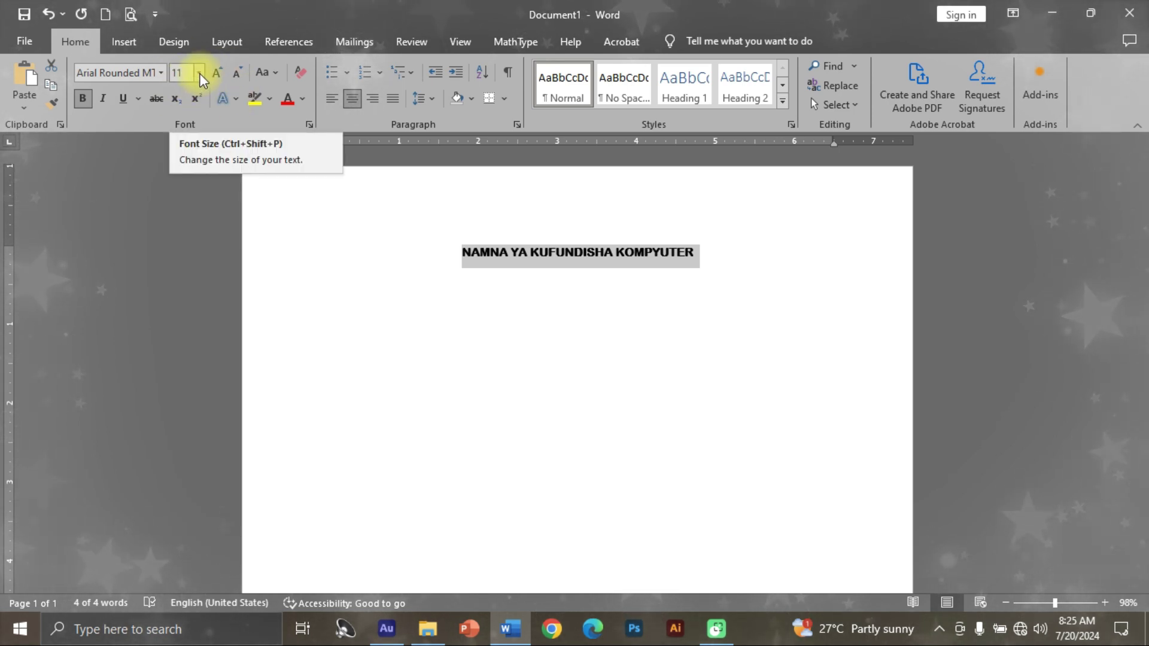
pyautogui.click(199, 73)
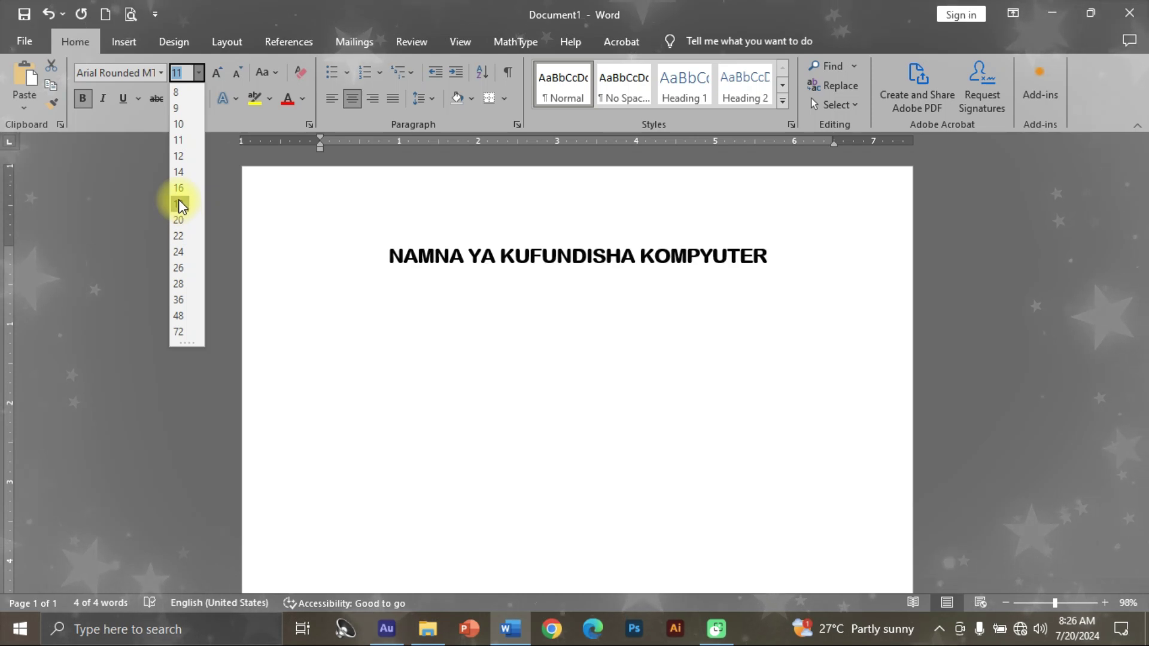
pyautogui.click(180, 157)
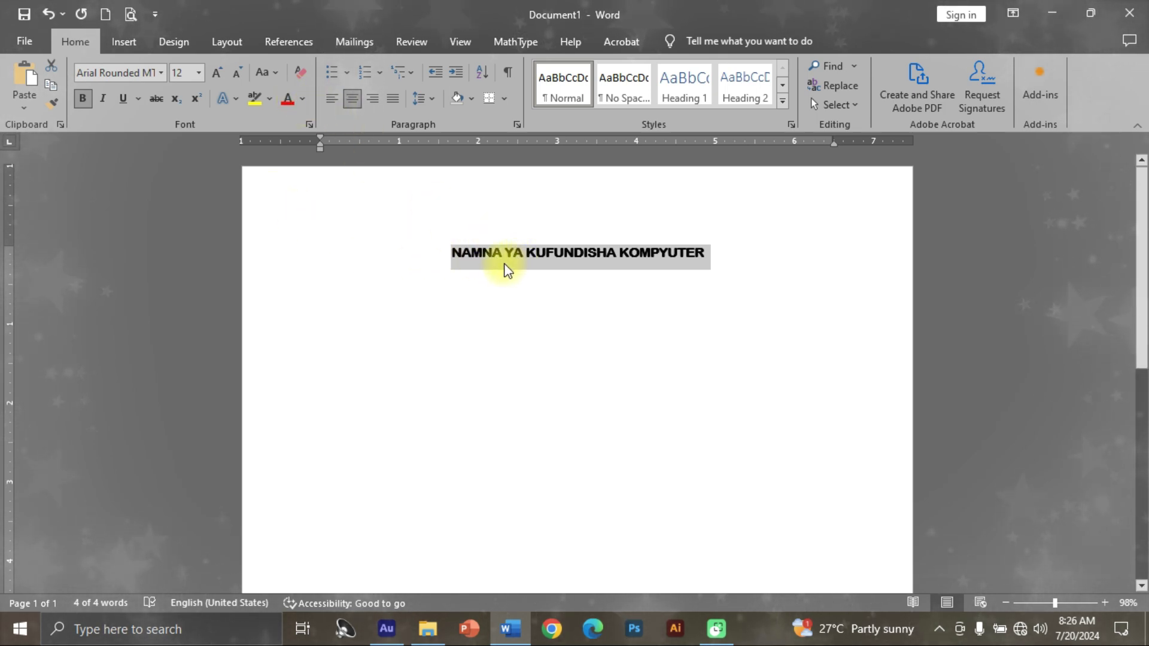
pyautogui.click(303, 101)
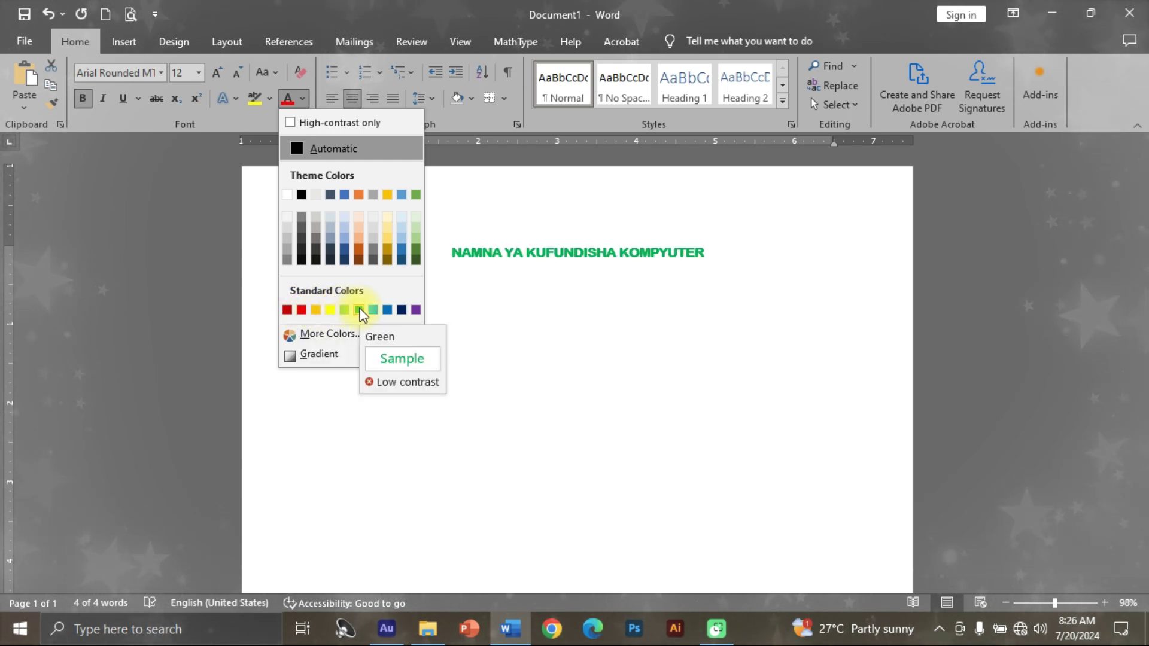
# Step: Color the heading green and add an empty line below it
pyautogui.click(359, 310)
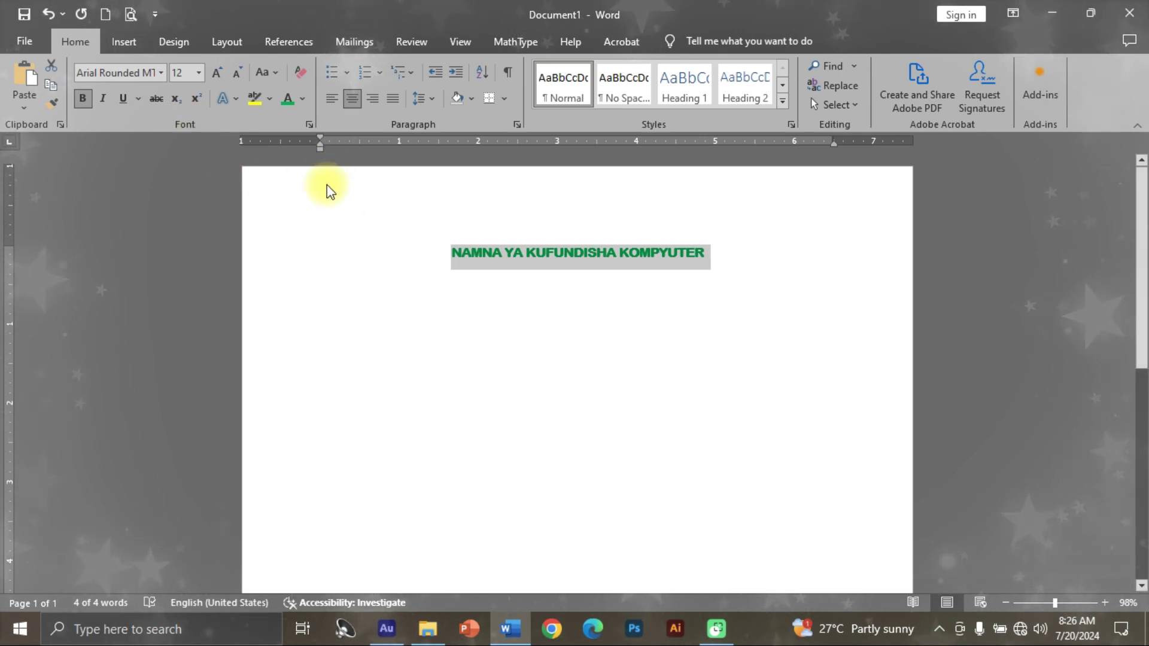
pyautogui.click(689, 257)
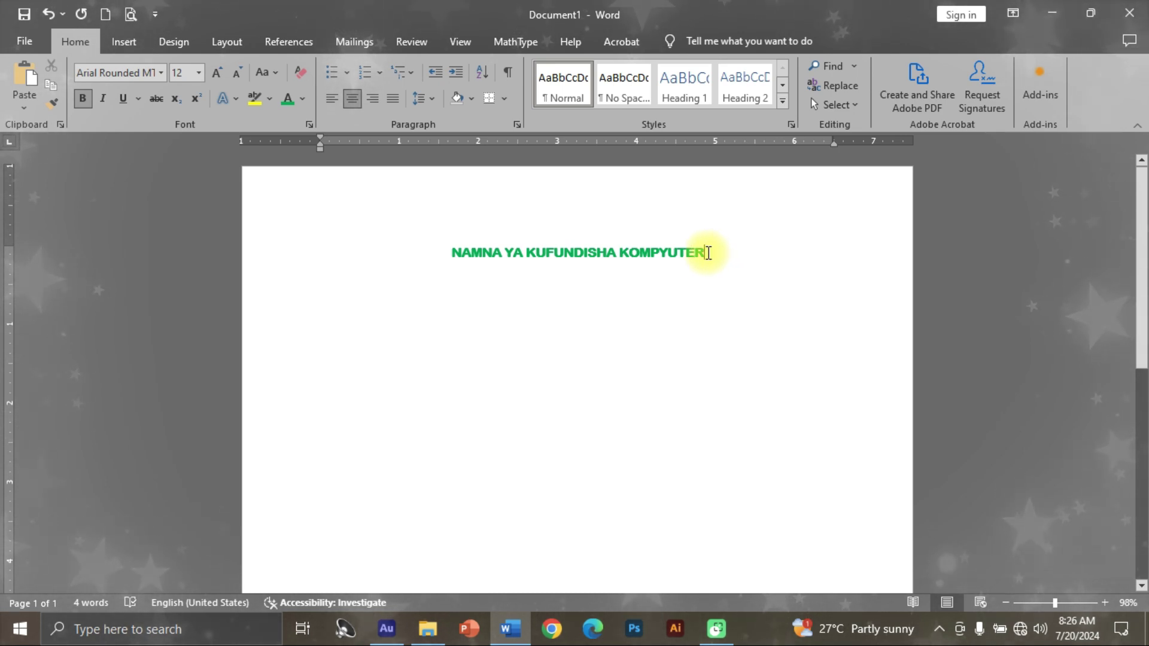
pyautogui.press('Return')
pyautogui.click(452, 253)
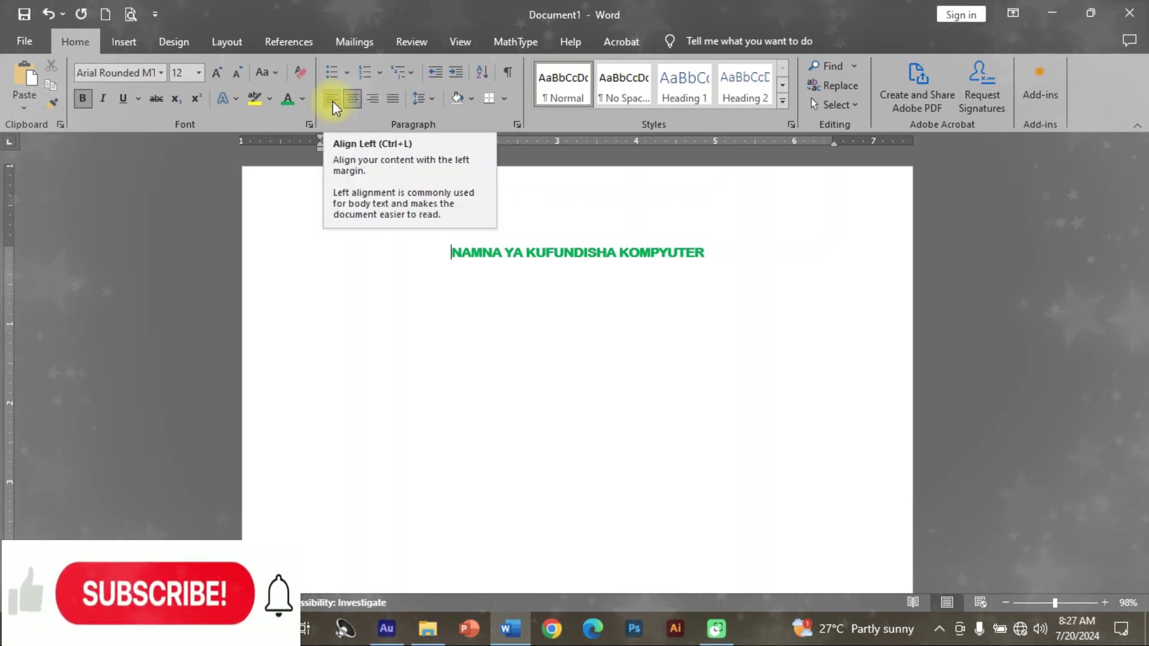
# Step: Try left, right and justified alignment on the heading, leave it left-aligned, and minimize Word
pyautogui.click(333, 102)
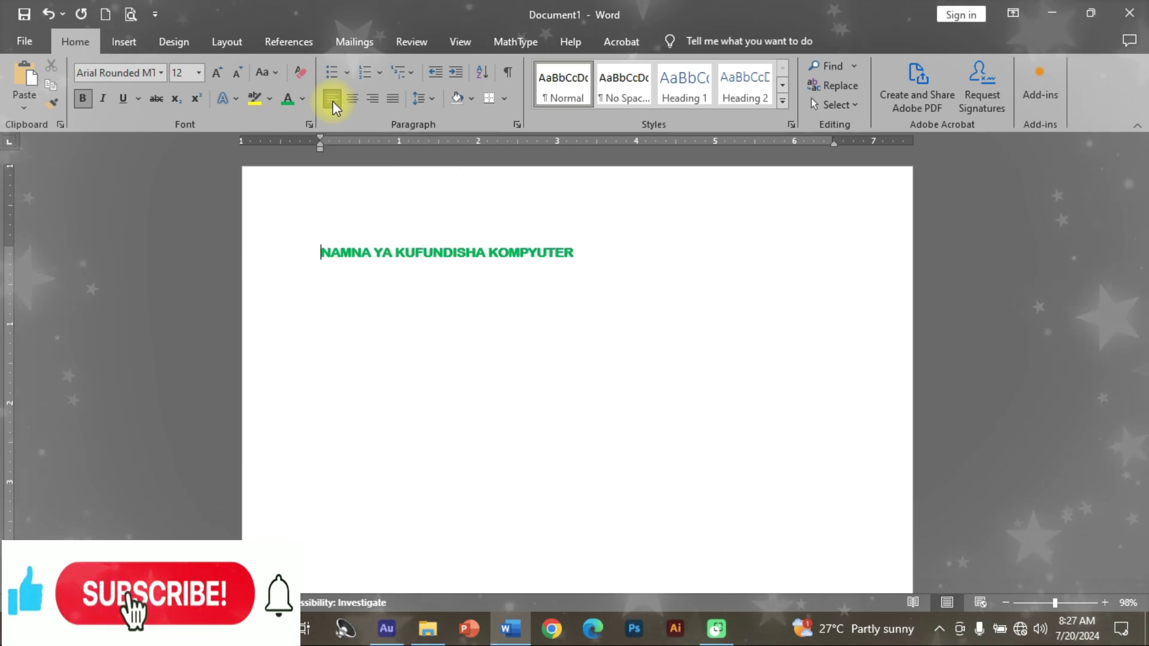
pyautogui.click(373, 96)
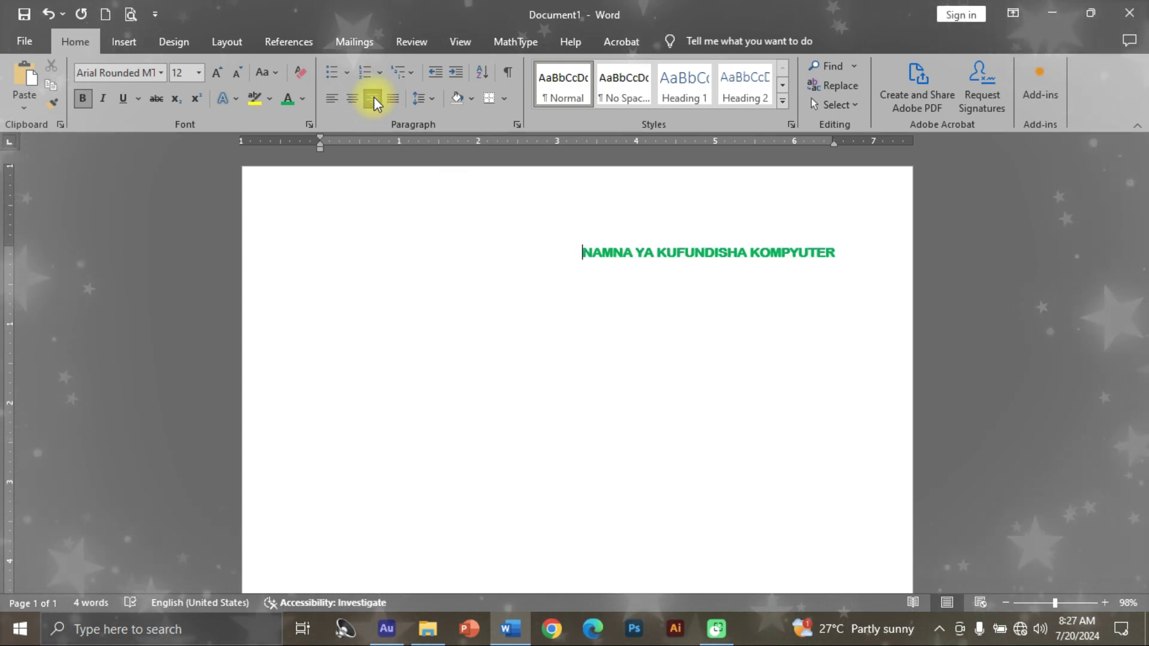
pyautogui.click(389, 100)
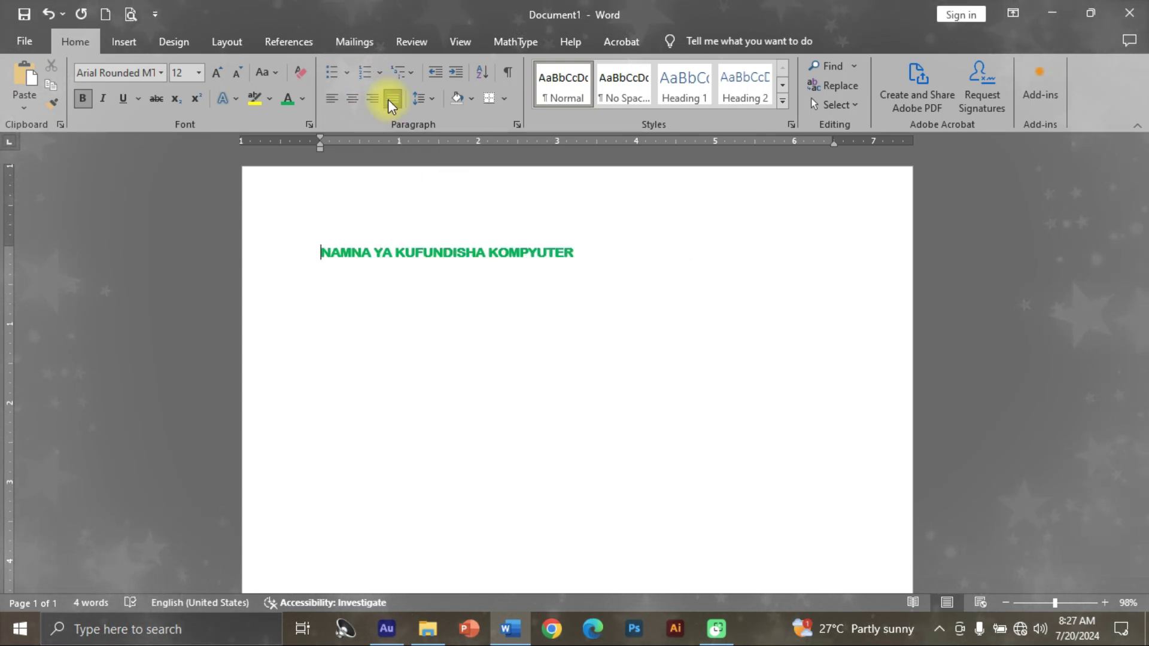
pyautogui.click(388, 99)
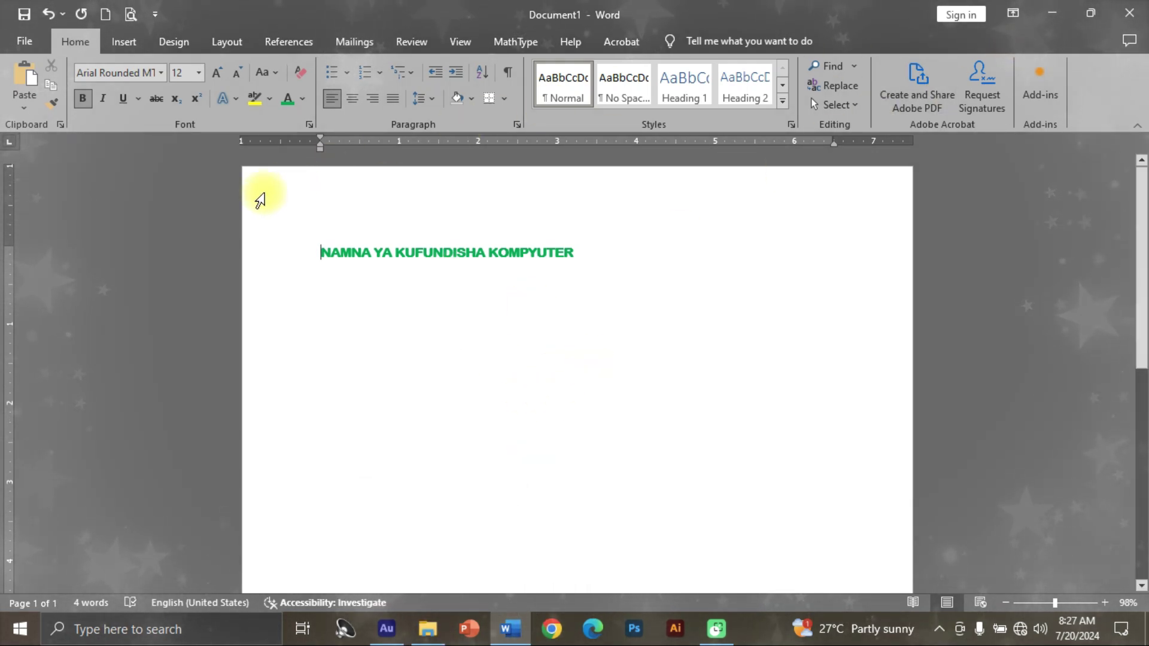
pyautogui.click(1056, 16)
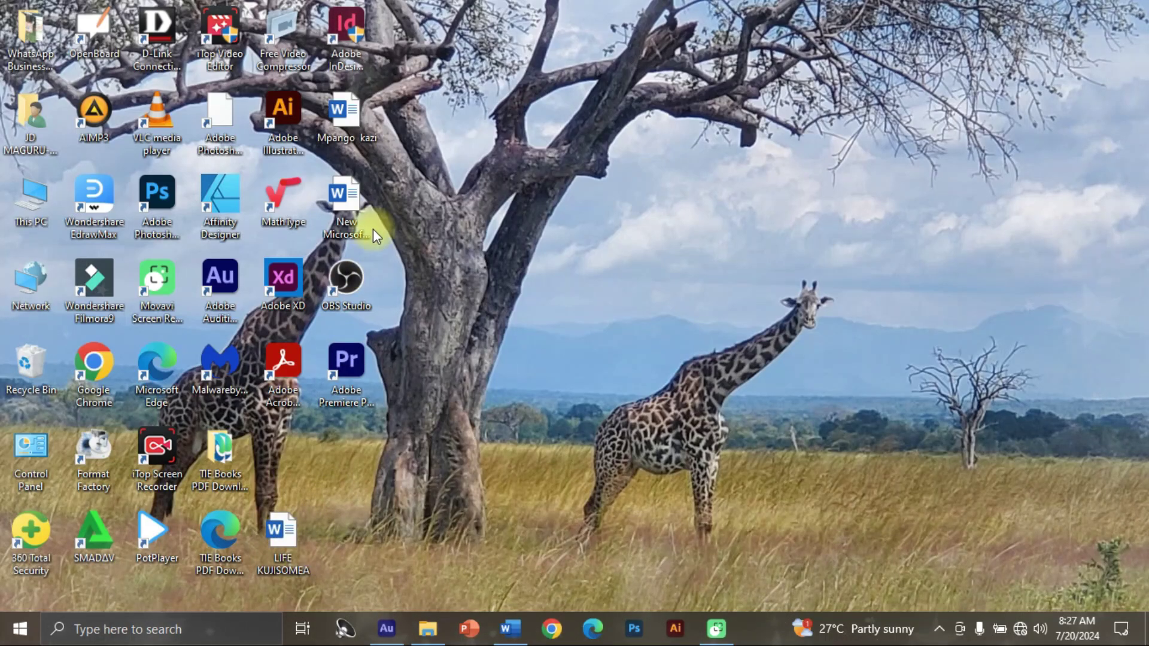
# Step: Copy the numbered quotes from the LIFE KUJISOMEA document, then minimize it
pyautogui.doubleClick(295, 537)
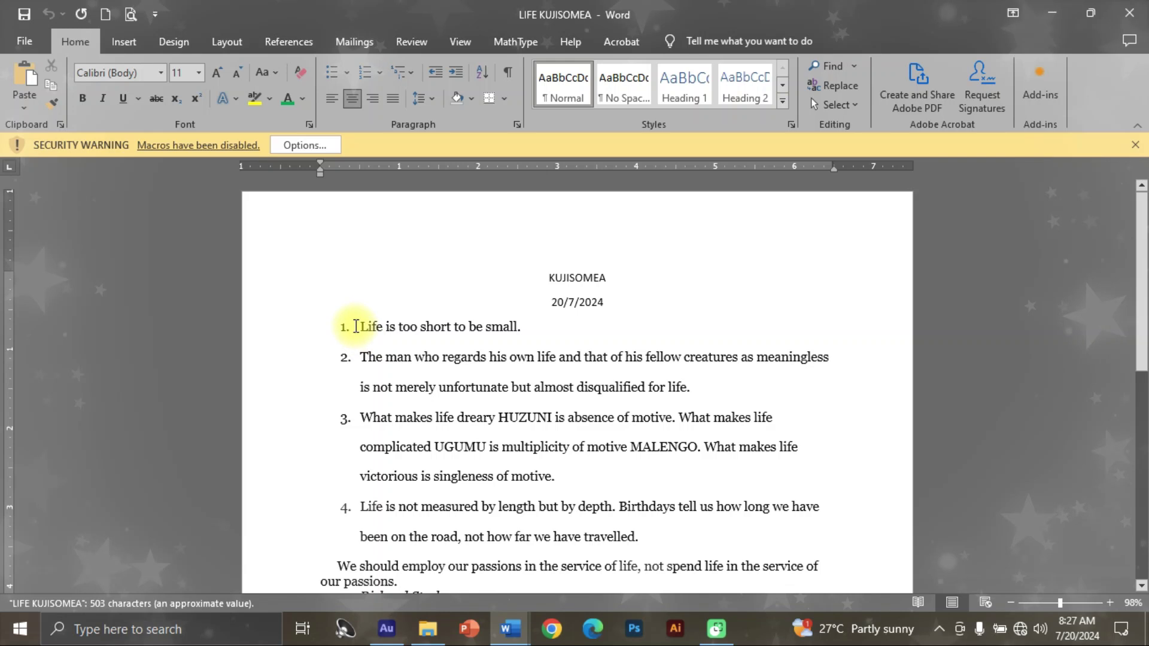
pyautogui.moveTo(353, 326)
pyautogui.mouseDown()
pyautogui.moveTo(411, 508)
pyautogui.moveTo(479, 597)
pyautogui.moveTo(487, 503)
pyautogui.mouseUp()
pyautogui.rightClick(468, 436)
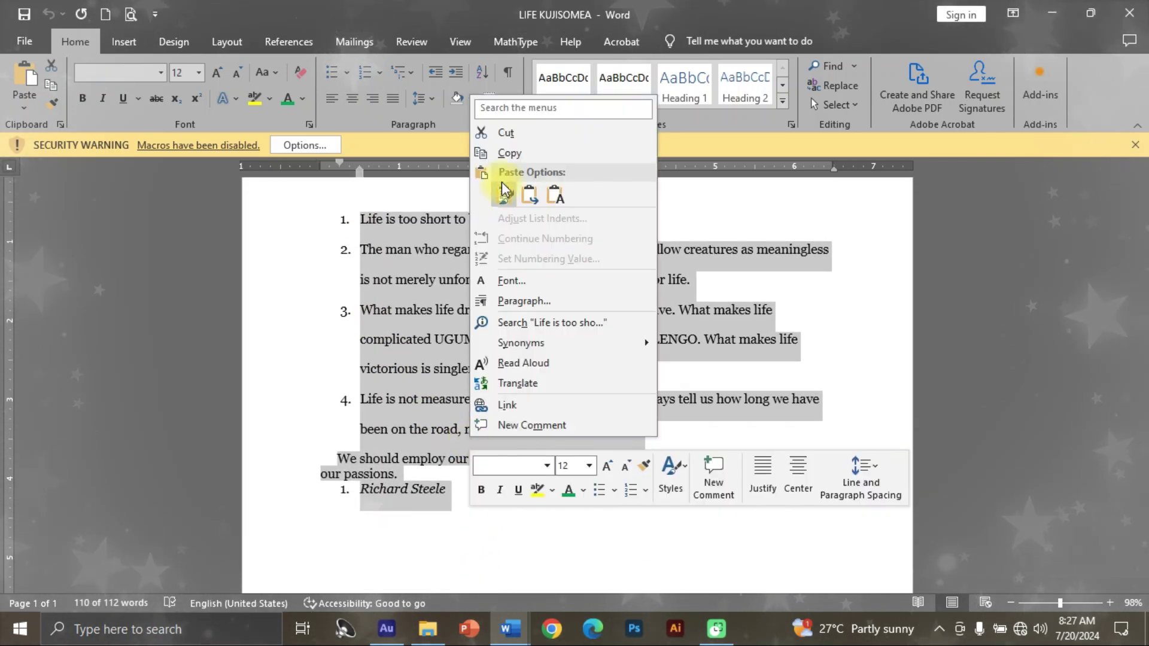
pyautogui.click(509, 149)
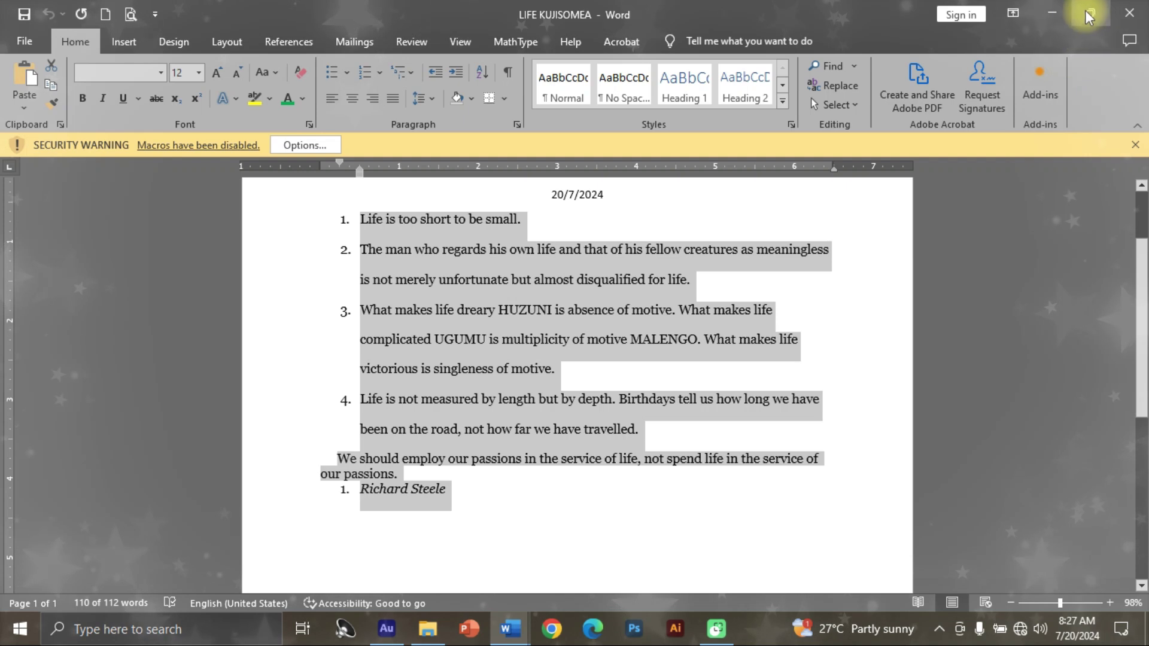
pyautogui.click(1057, 15)
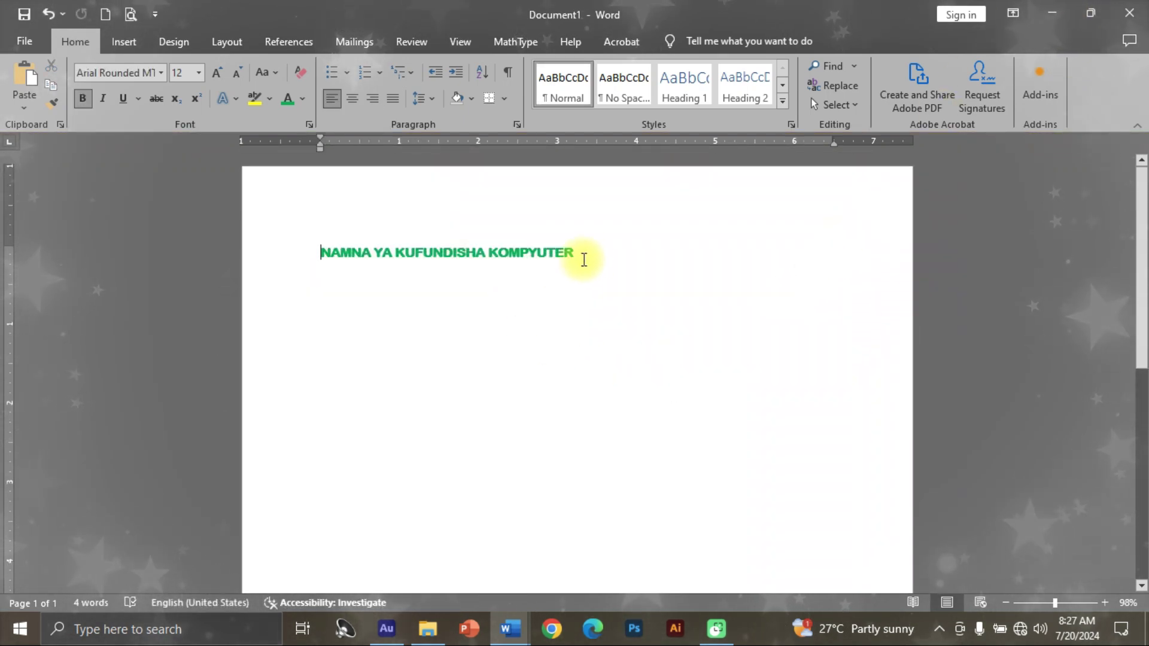
# Step: Paste the quotes on a new line below the heading and select the whole list through Richard Steele
pyautogui.press('Return')
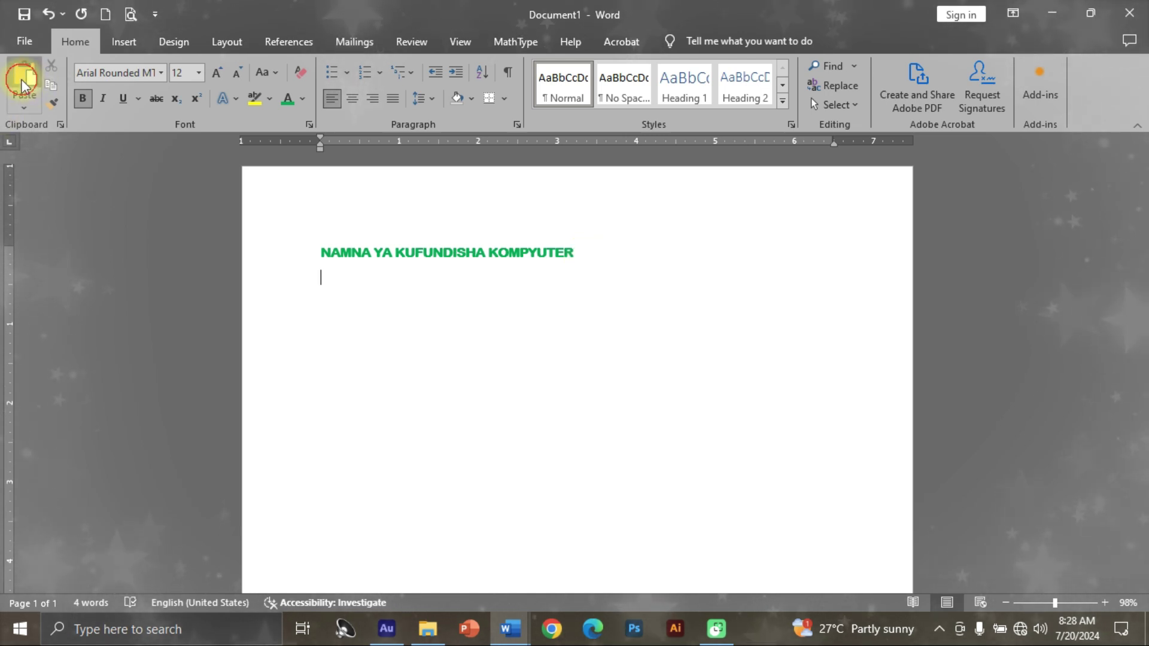
pyautogui.click(21, 102)
pyautogui.click(21, 148)
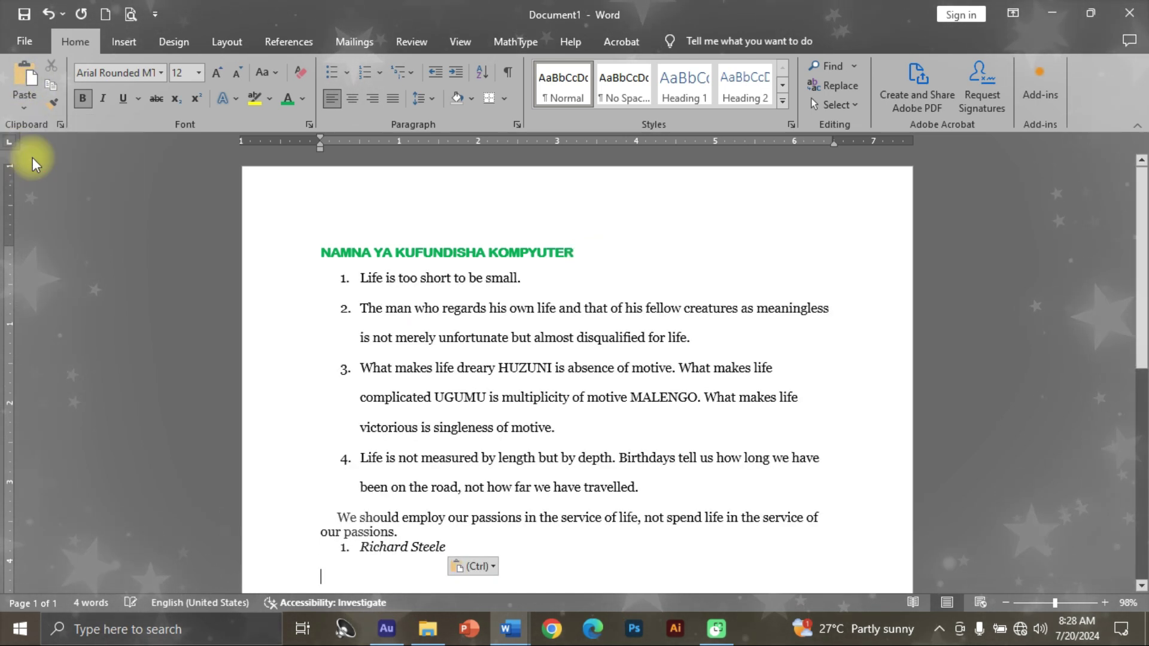
pyautogui.scroll(-3, 598, 395)
pyautogui.scroll(-2, 655, 406)
pyautogui.scroll(4, 622, 410)
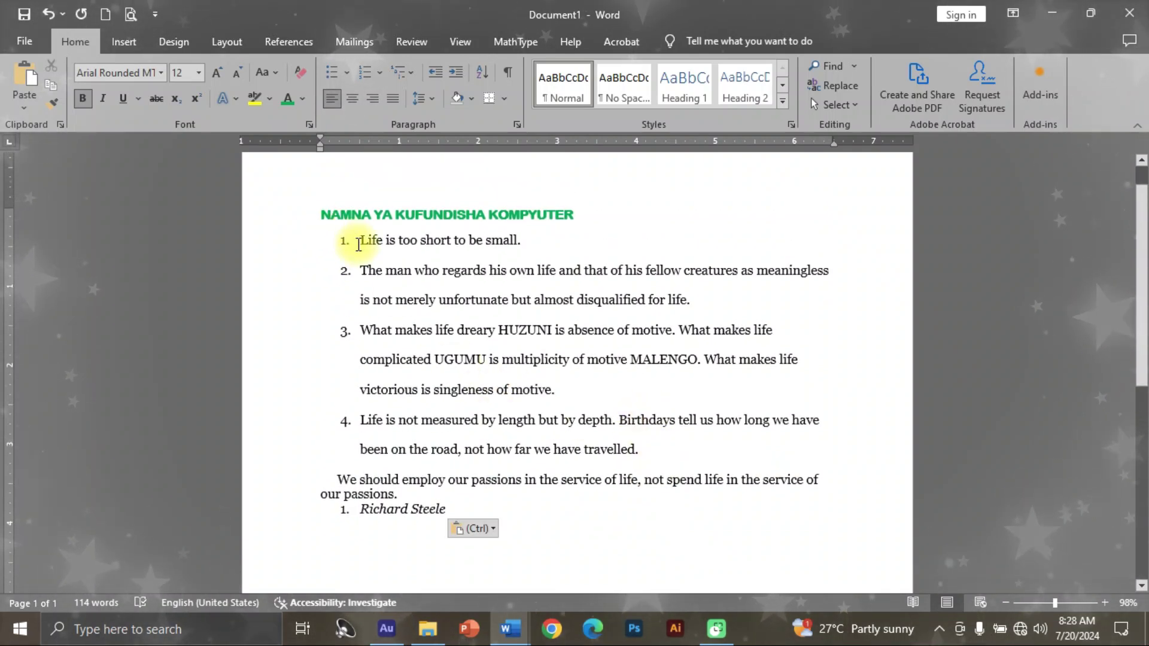
pyautogui.moveTo(826, 271); pyautogui.dragTo(843, 484)
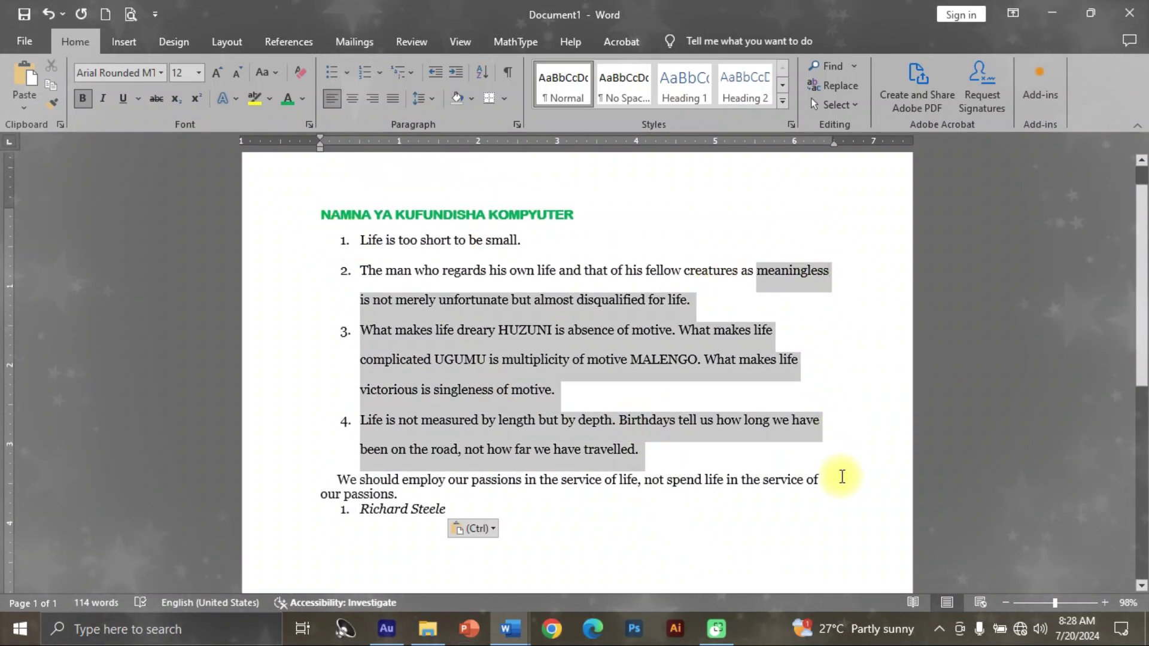
pyautogui.click(778, 331)
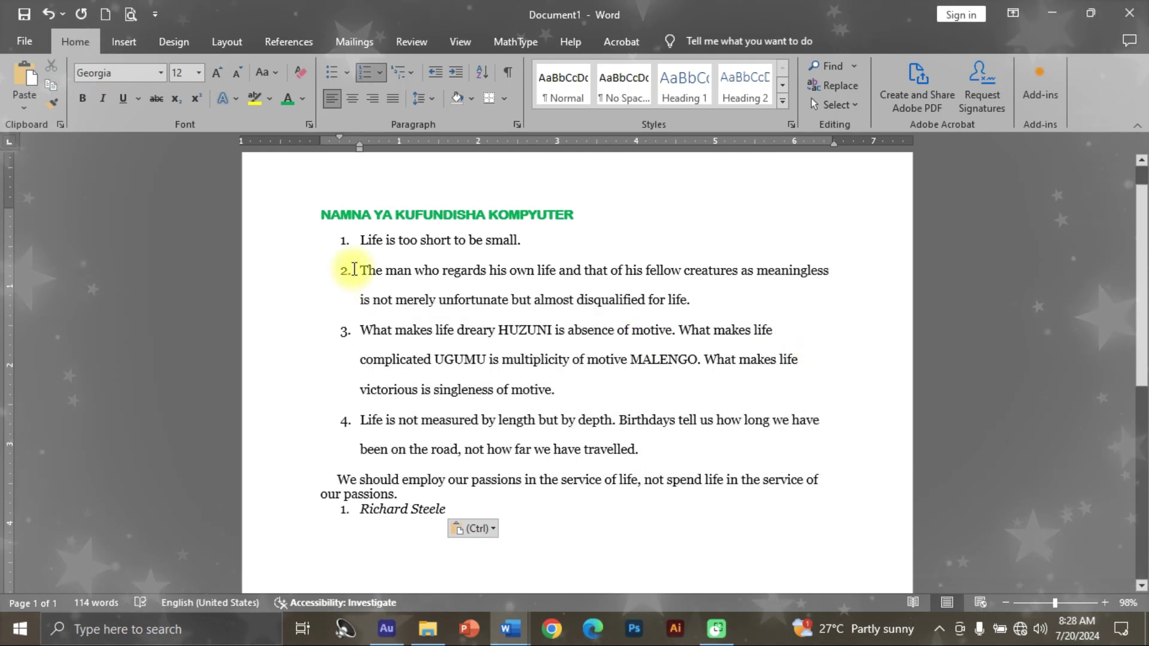
pyautogui.moveTo(361, 239); pyautogui.dragTo(435, 514)
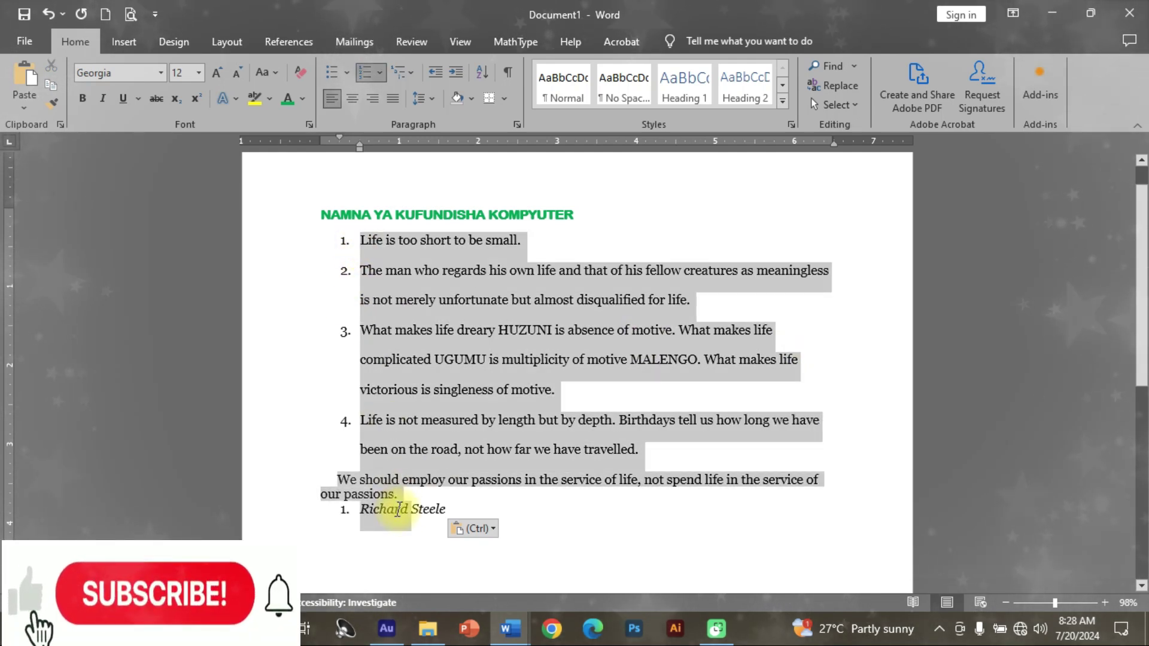
# Step: Justify the quote list and delete the Richard Steele line
pyautogui.click(393, 99)
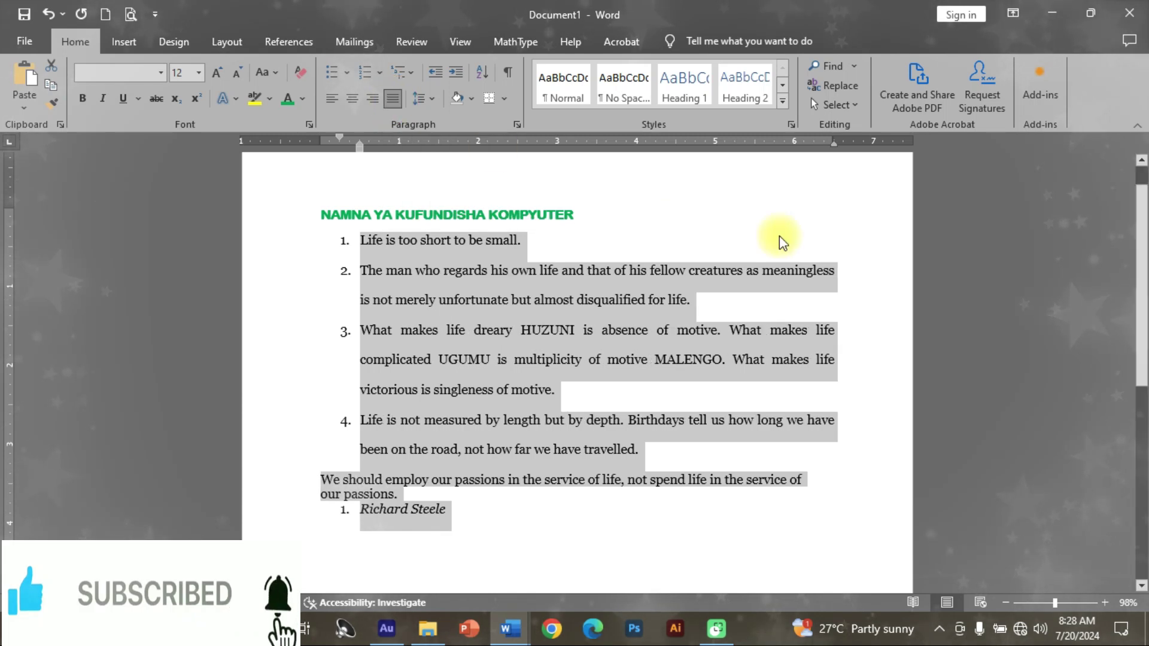
pyautogui.click(814, 479)
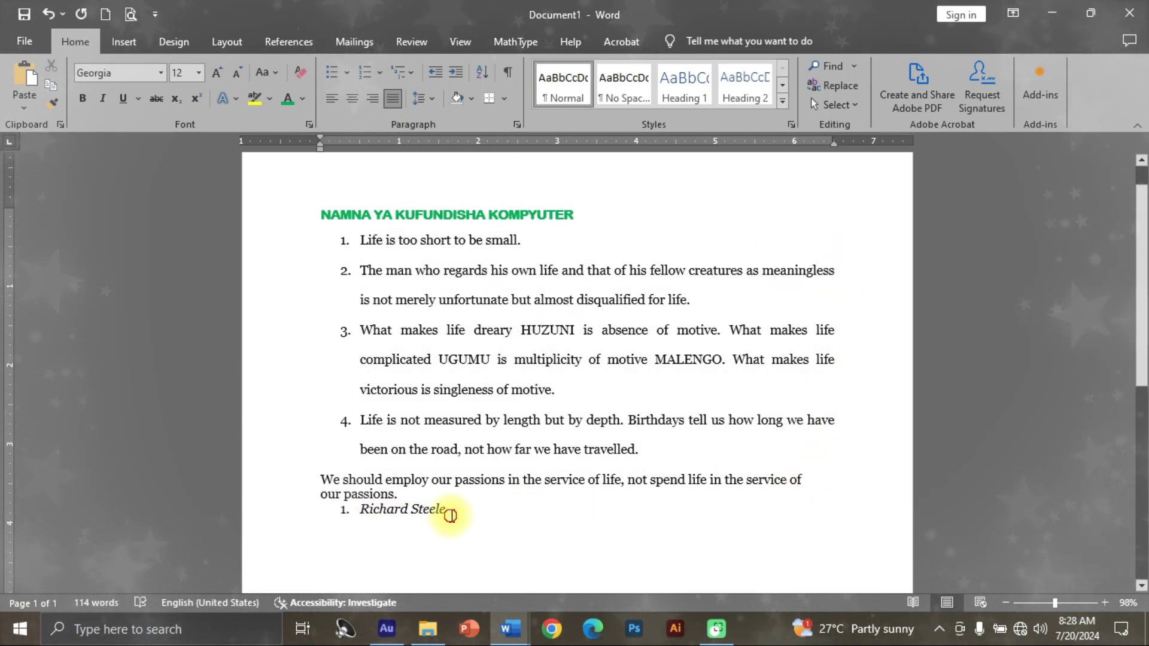
pyautogui.moveTo(450, 515); pyautogui.dragTo(345, 510)
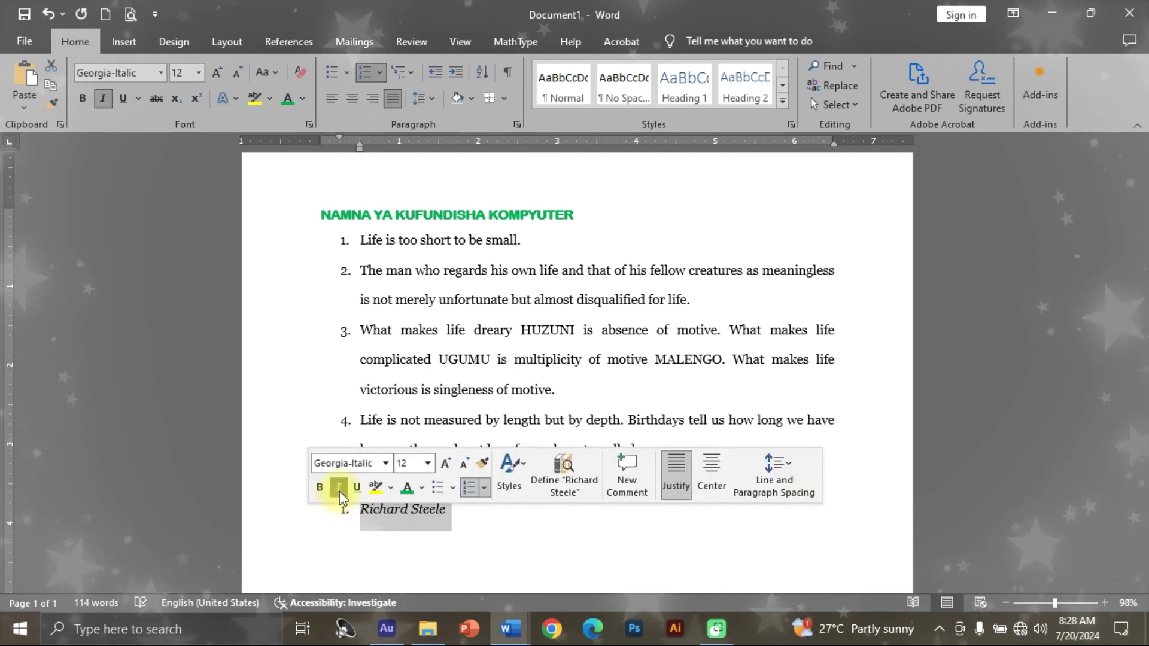
pyautogui.press('BackSpace')
pyautogui.press('BackSpace')
pyautogui.press('BackSpace')
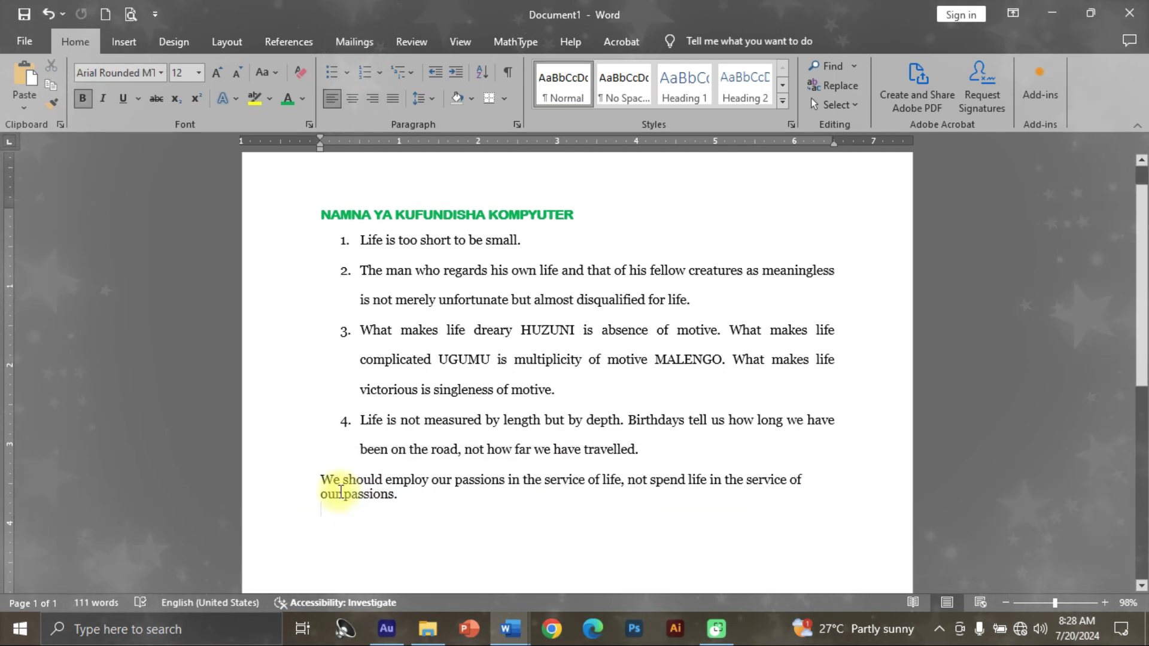
# Step: Make the closing paragraph numbered item 5 and join the stray 'our passions' line onto it
pyautogui.click(317, 477)
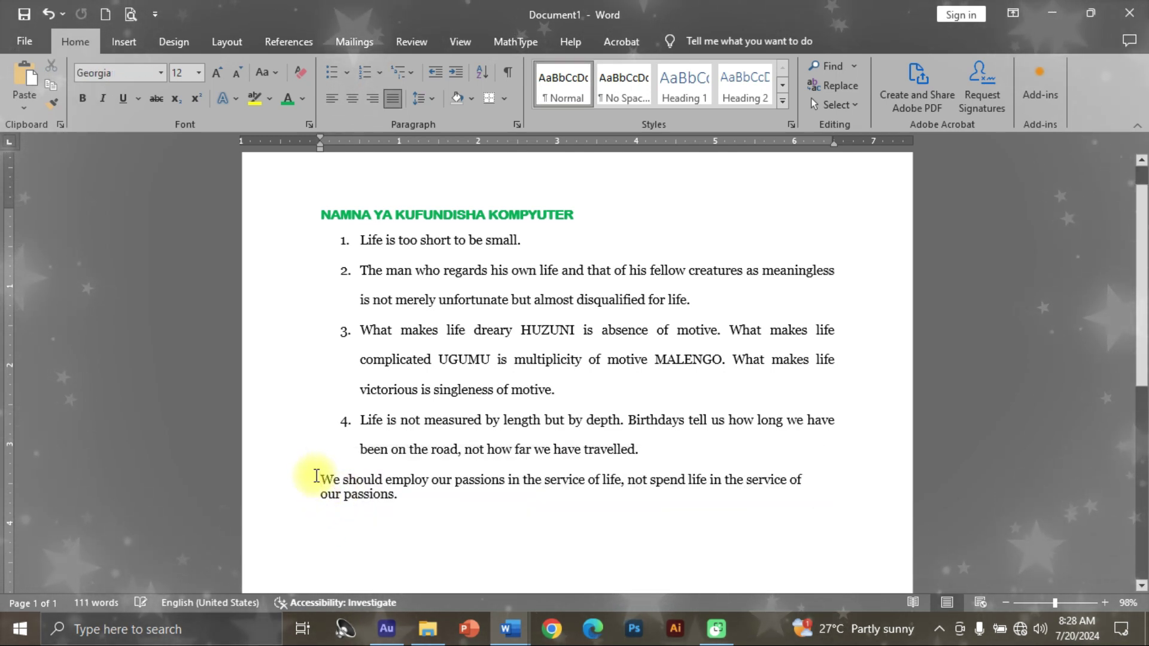
pyautogui.press('BackSpace')
pyautogui.press('Return')
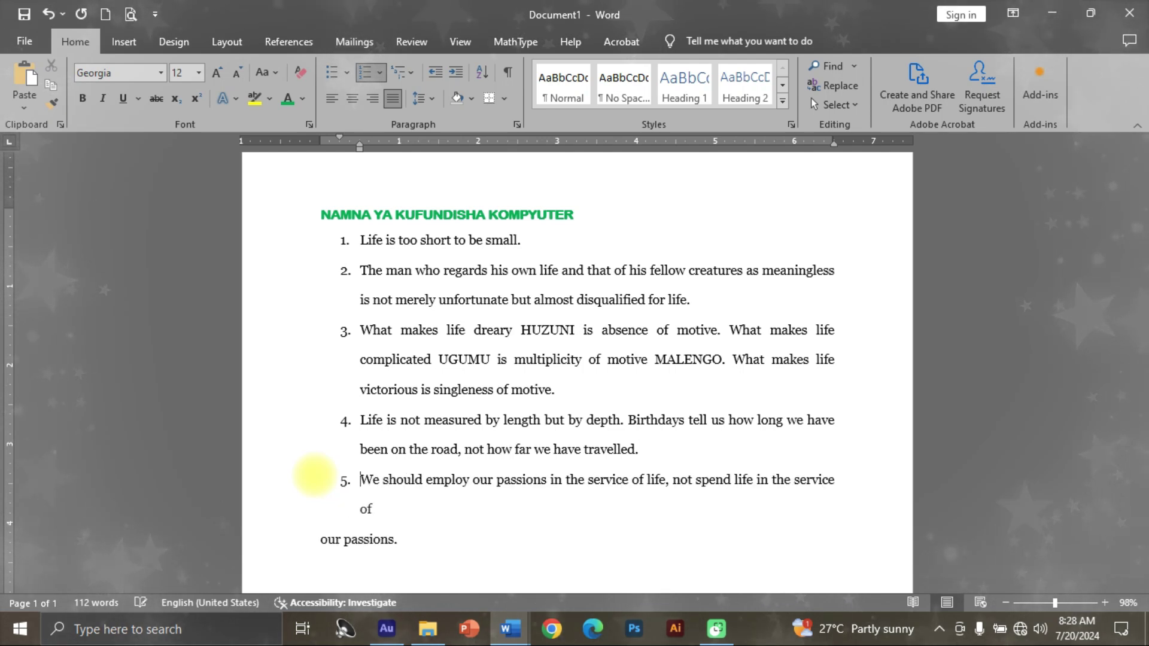
pyautogui.click(319, 545)
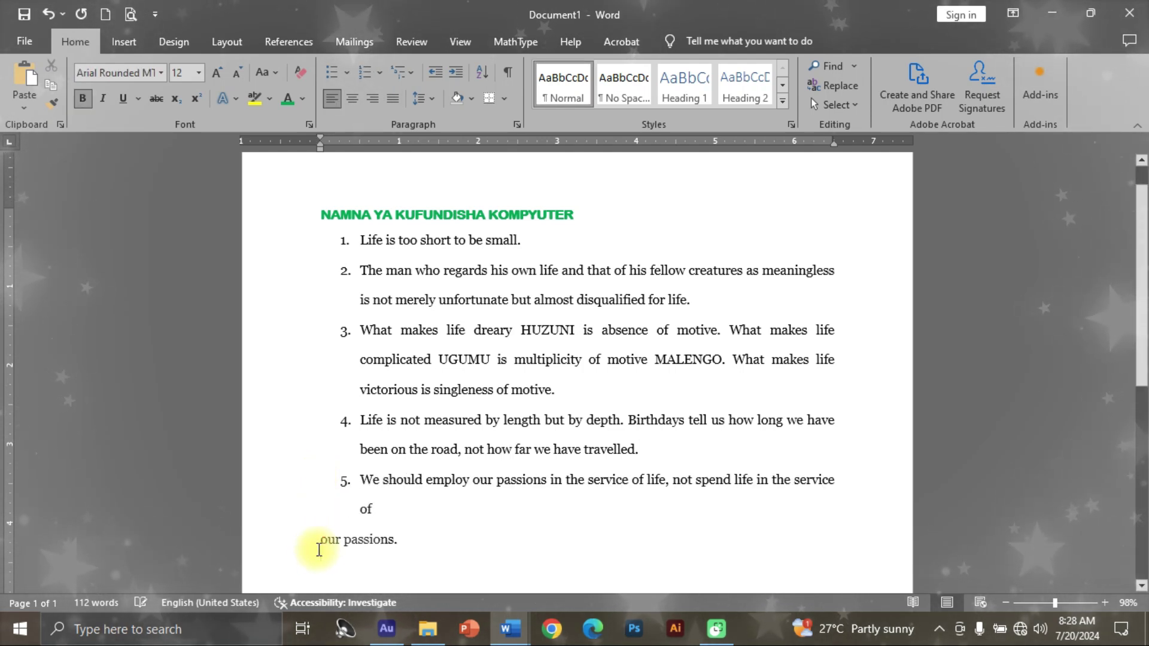
pyautogui.click(321, 539)
pyautogui.press('BackSpace')
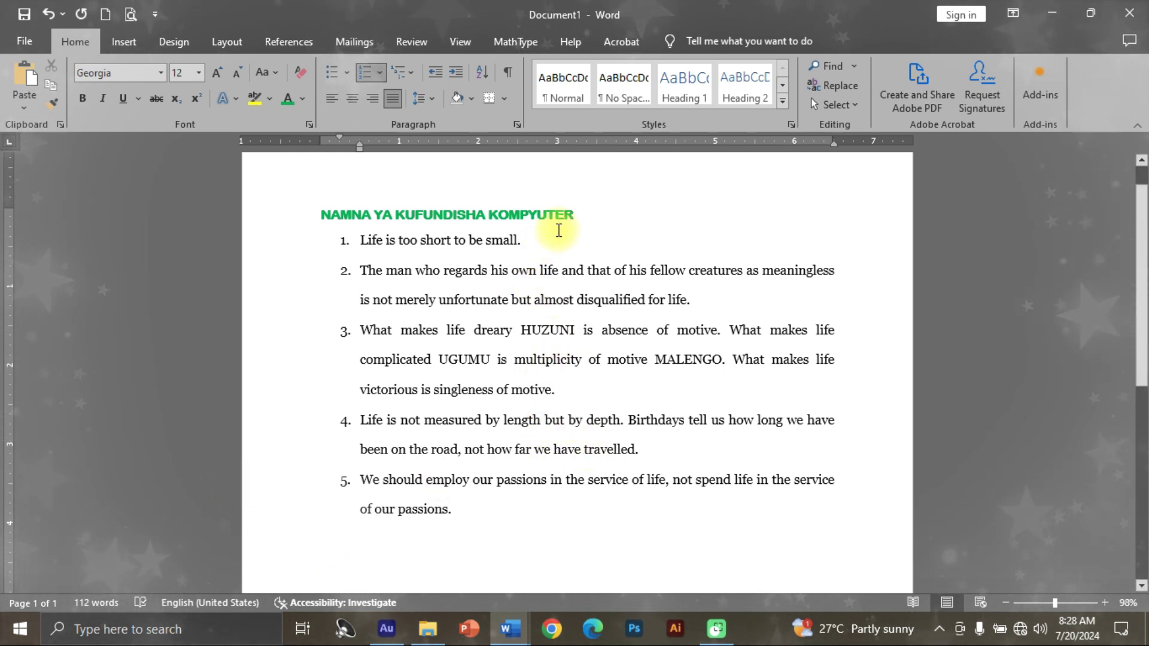
pyautogui.click(585, 214)
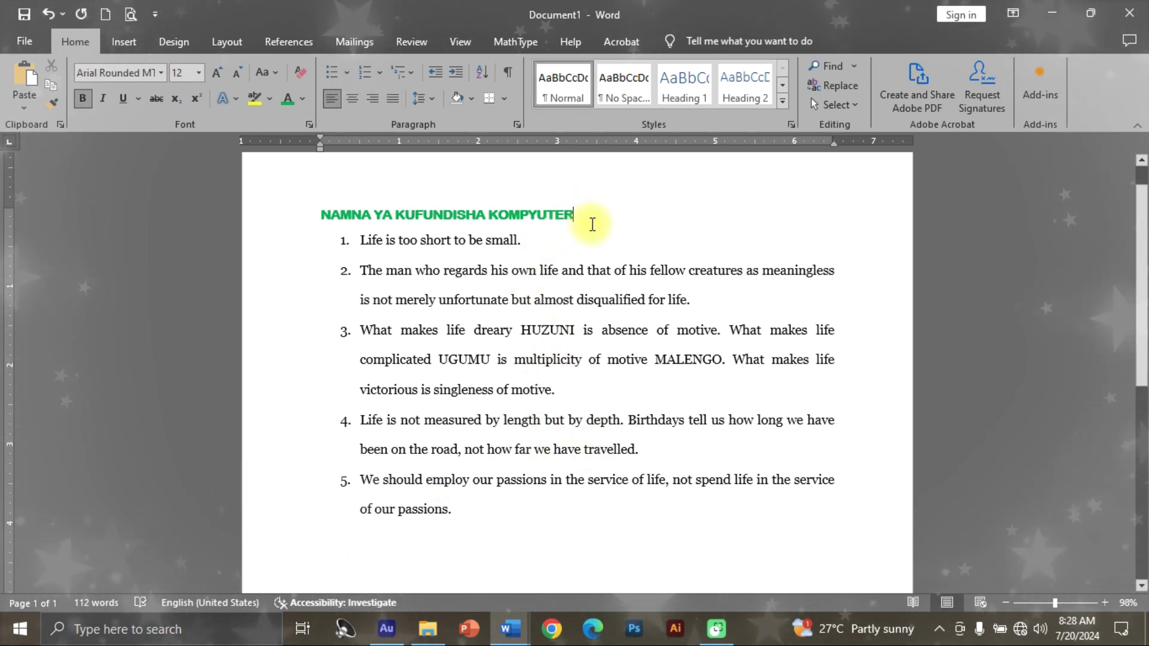
pyautogui.write('NNNN')
pyautogui.press('BackSpace')
pyautogui.press('BackSpace')
pyautogui.press('BackSpace')
pyautogui.press('BackSpace')
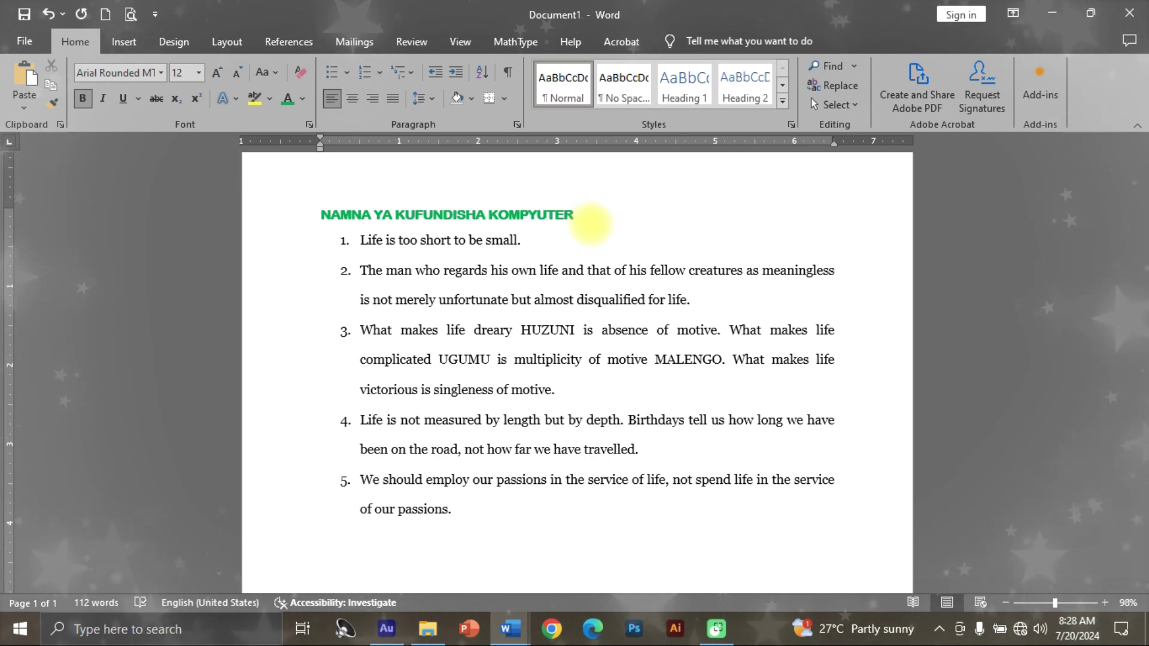
pyautogui.scroll(-3, 521, 369)
pyautogui.click(482, 359)
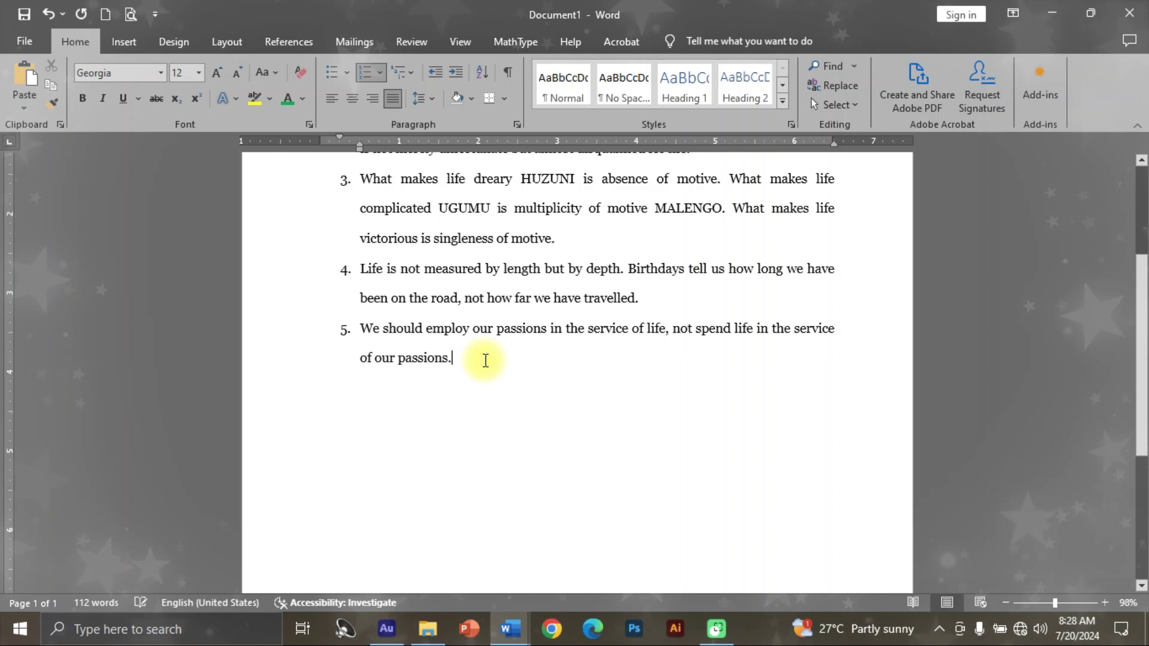
pyautogui.write('NNNNN')
pyautogui.press('BackSpace')
pyautogui.press('BackSpace')
pyautogui.press('BackSpace')
pyautogui.press('BackSpace')
pyautogui.press('BackSpace')
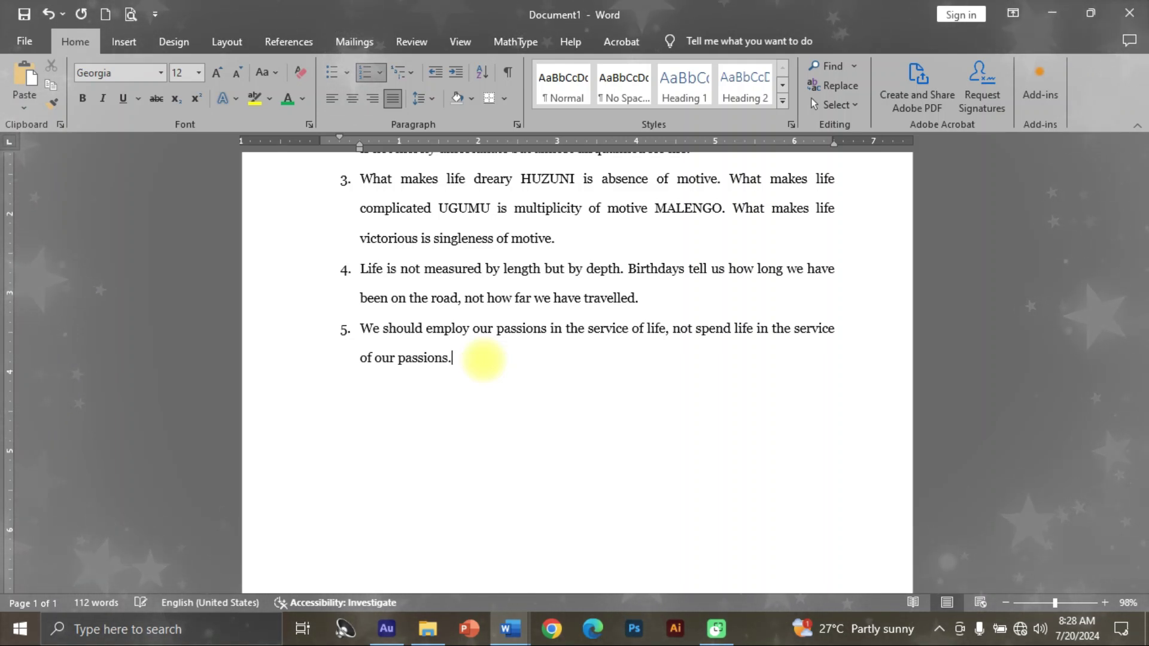
pyautogui.scroll(3, 467, 363)
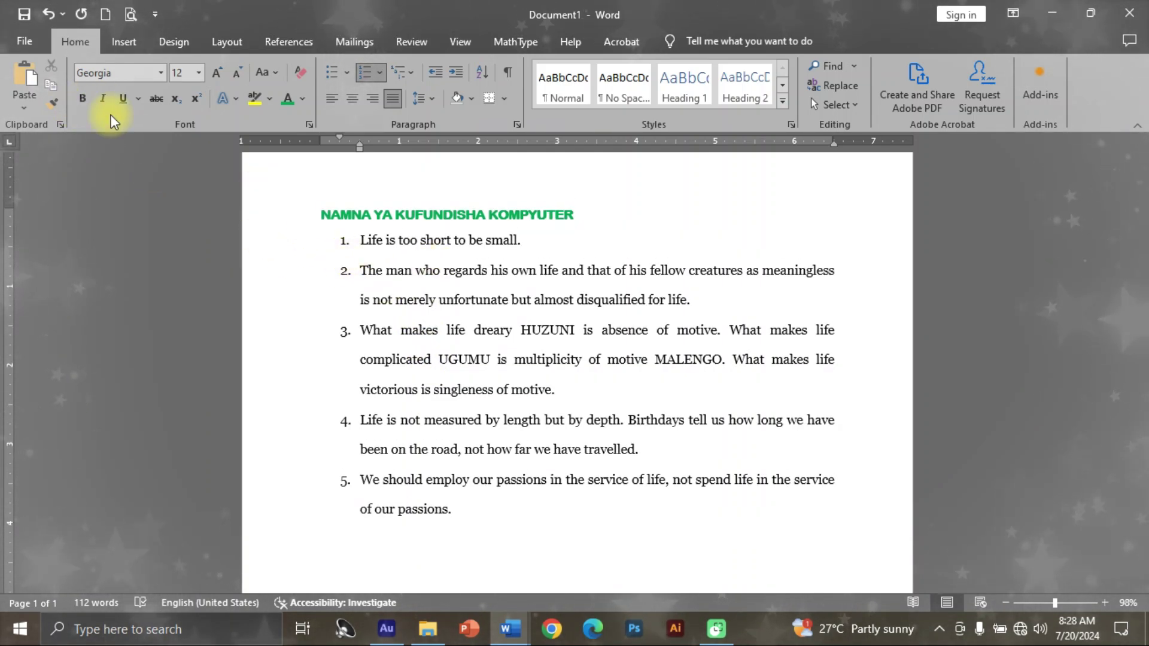
pyautogui.click(196, 98)
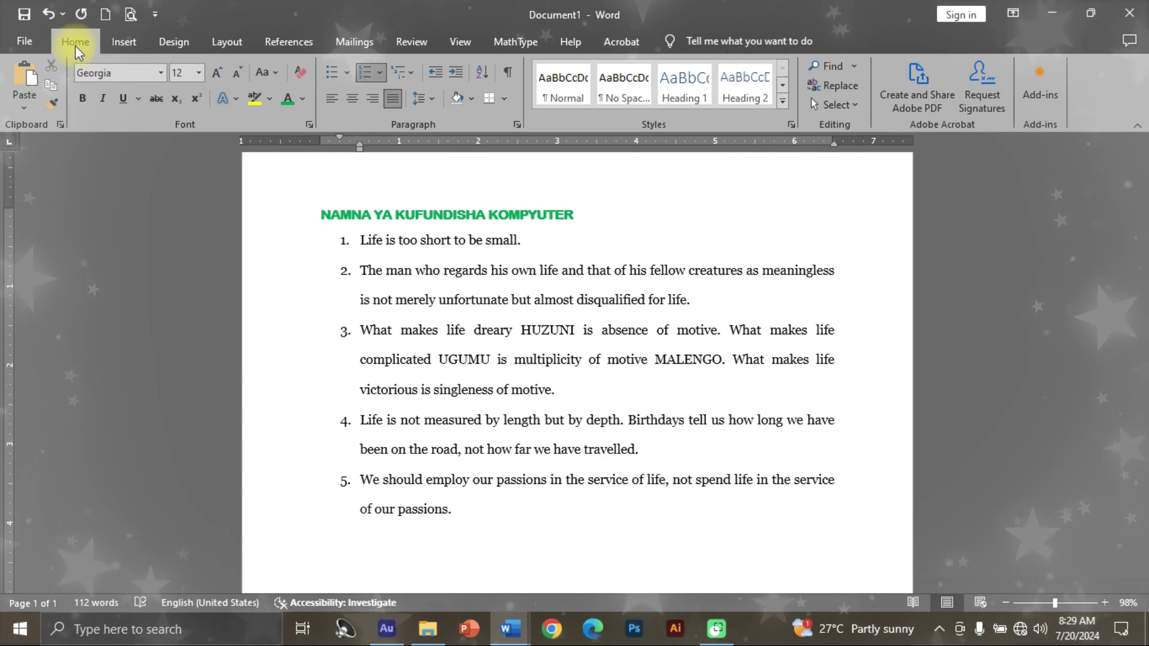
pyautogui.scroll(-1, 472, 331)
pyautogui.scroll(-1, 435, 328)
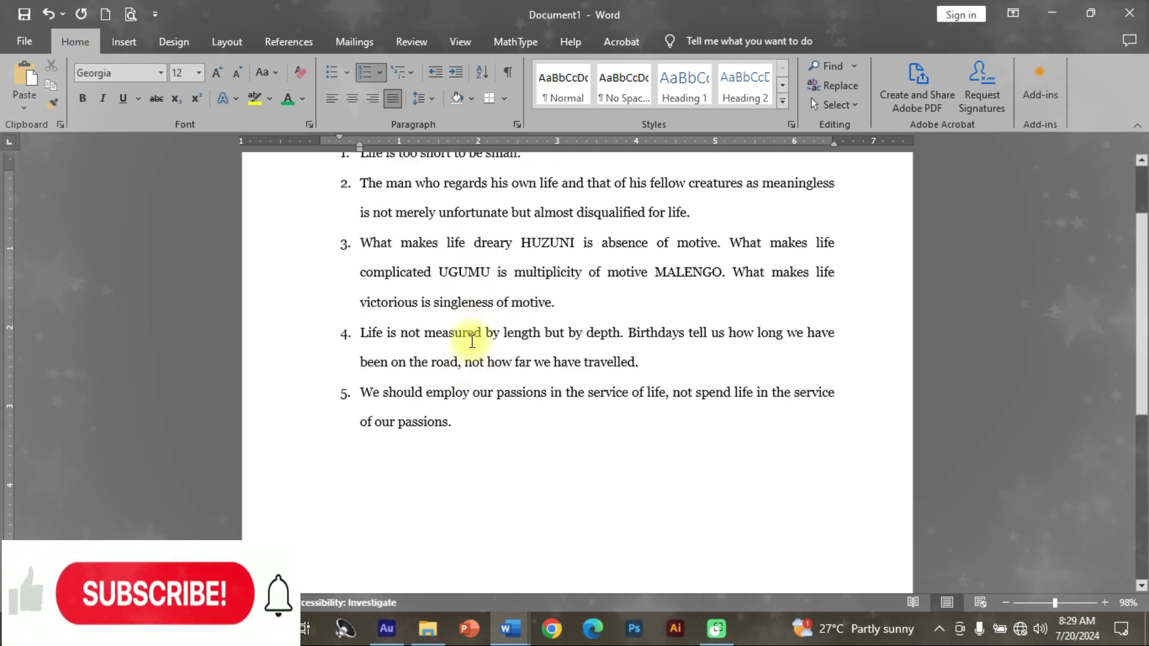
pyautogui.scroll(2, 443, 389)
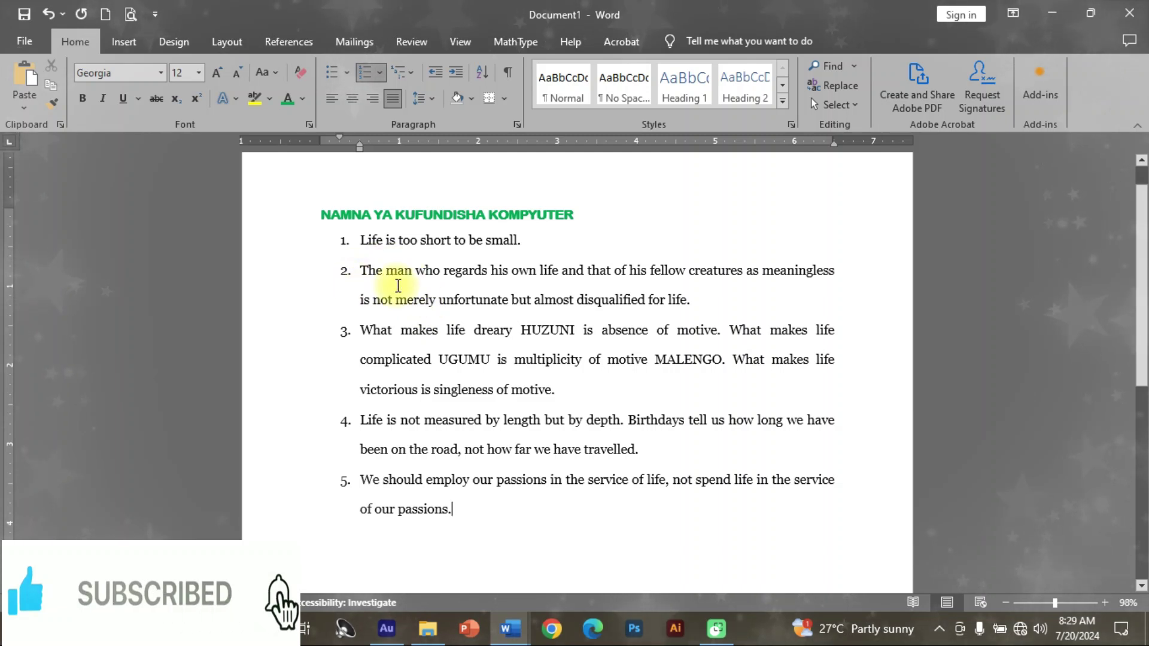
pyautogui.moveTo(360, 240); pyautogui.dragTo(570, 266)
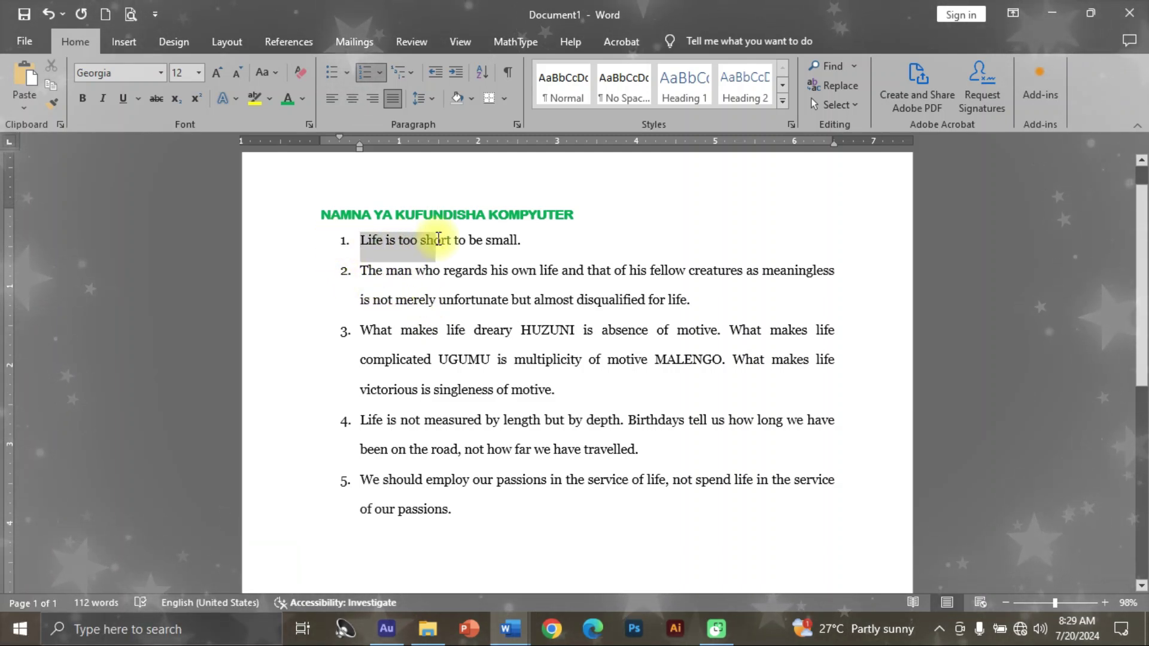
# Step: Copy item 1 through item 2's first line, then add an empty line below quote 5
pyautogui.moveTo(570, 266); pyautogui.dragTo(834, 271)
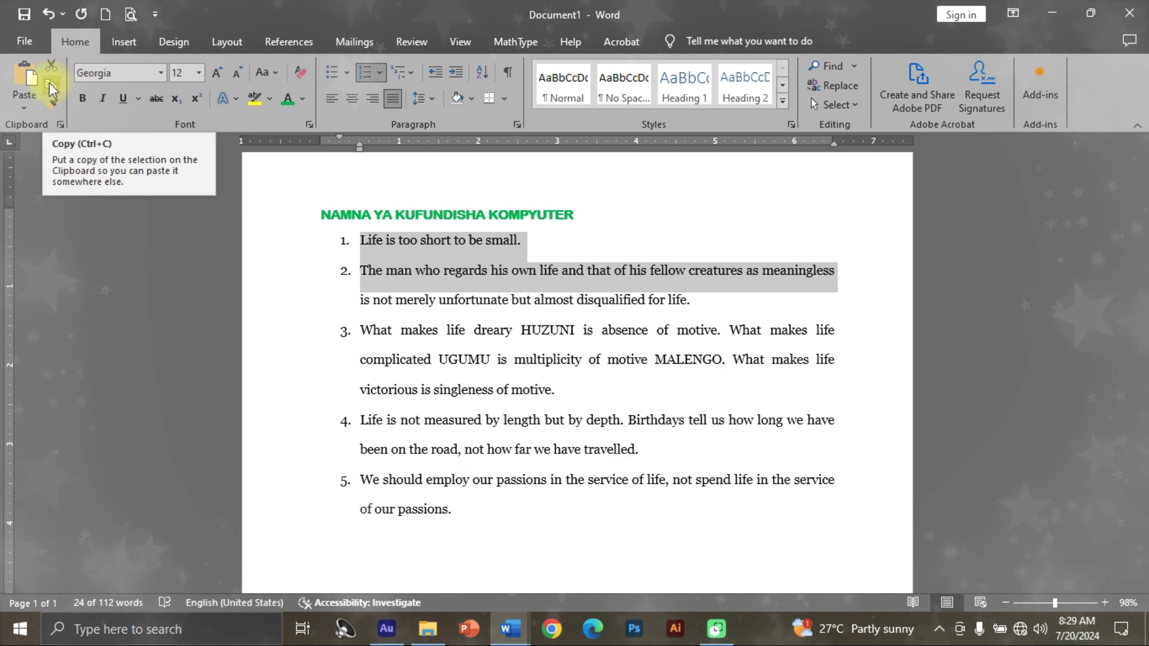
pyautogui.click(52, 92)
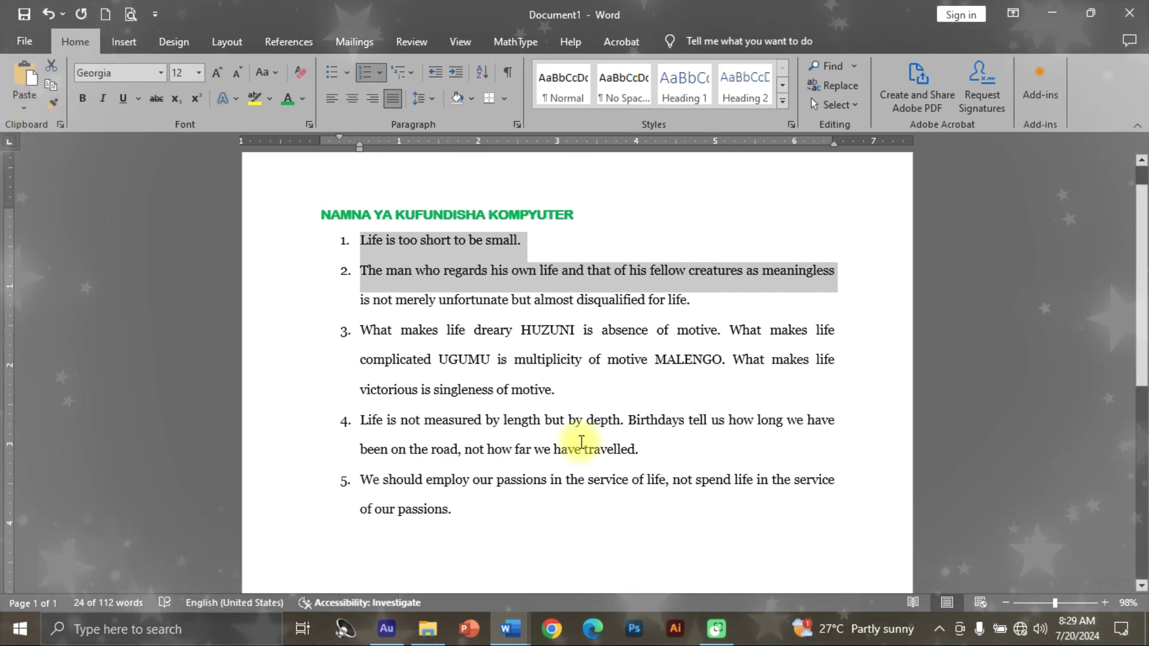
pyautogui.scroll(-3, 450, 404)
pyautogui.click(465, 362)
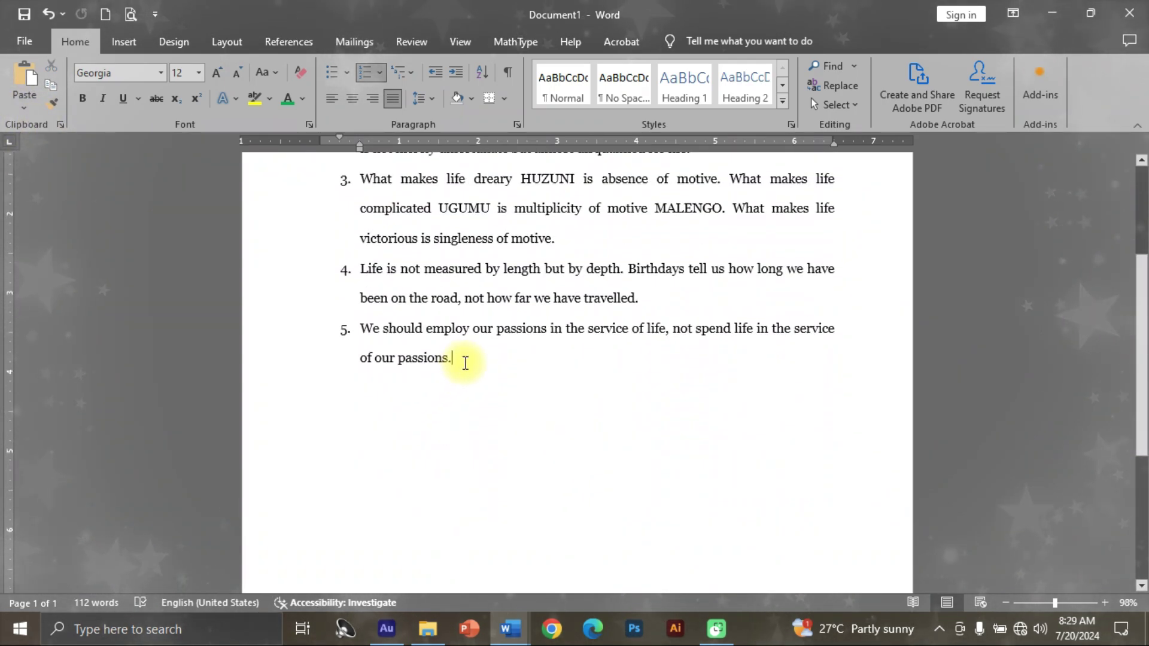
pyautogui.press('Return')
pyautogui.press('Return')
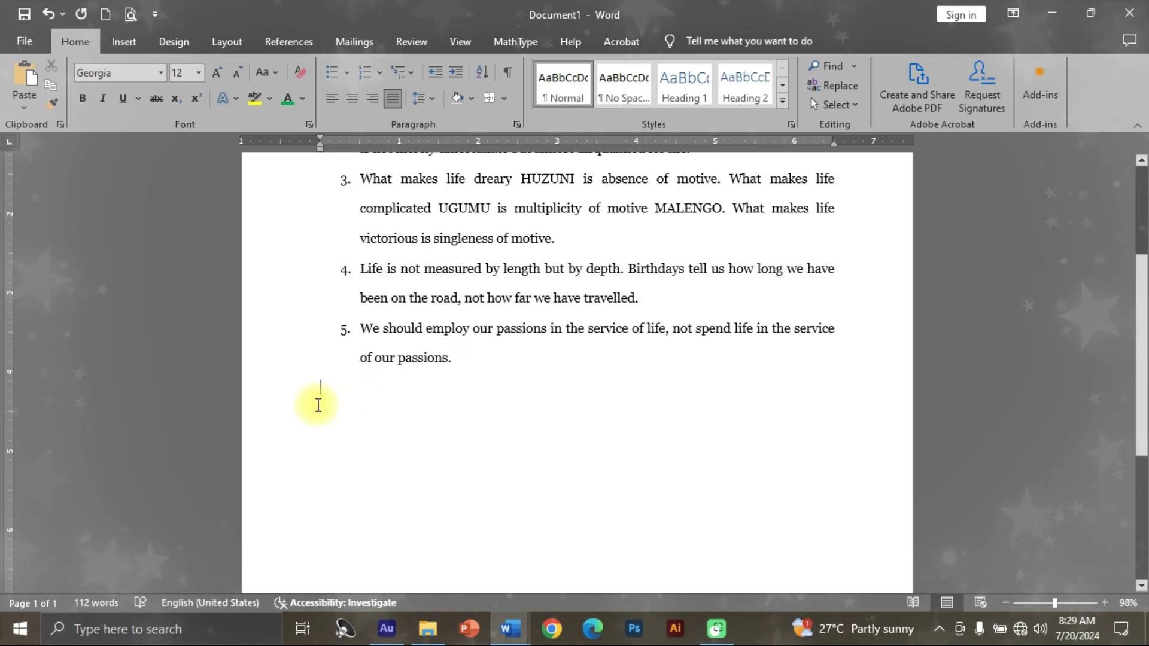
# Step: Paste the copied text with Keep Source Formatting, adding quote 6 below the list
pyautogui.click(24, 109)
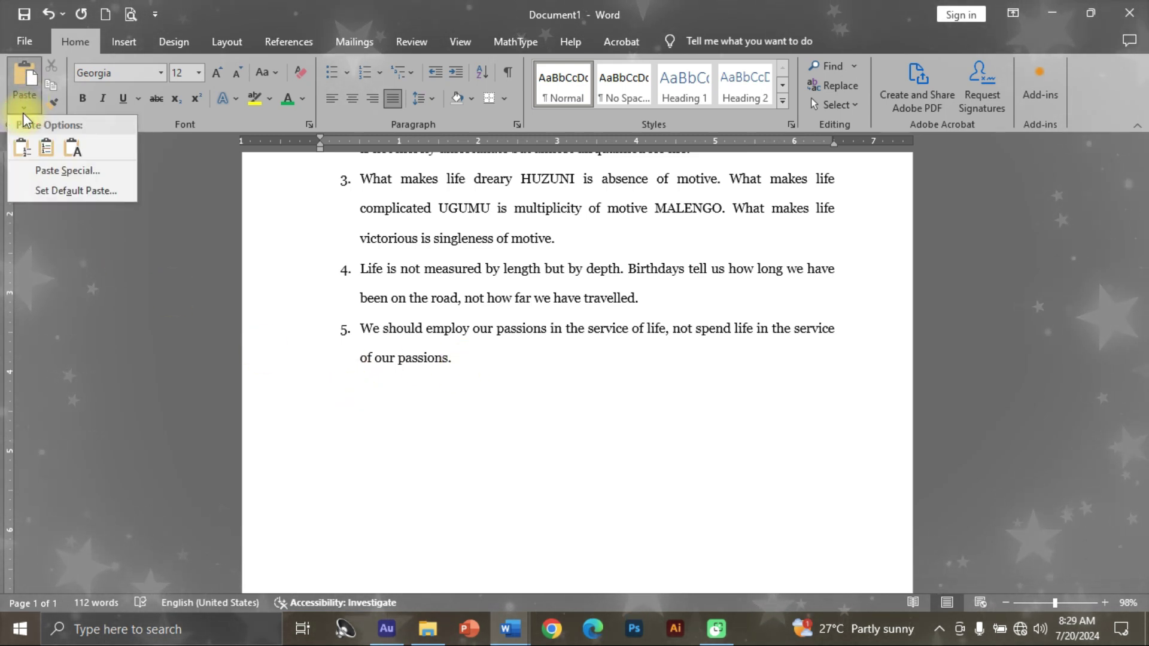
pyautogui.click(23, 147)
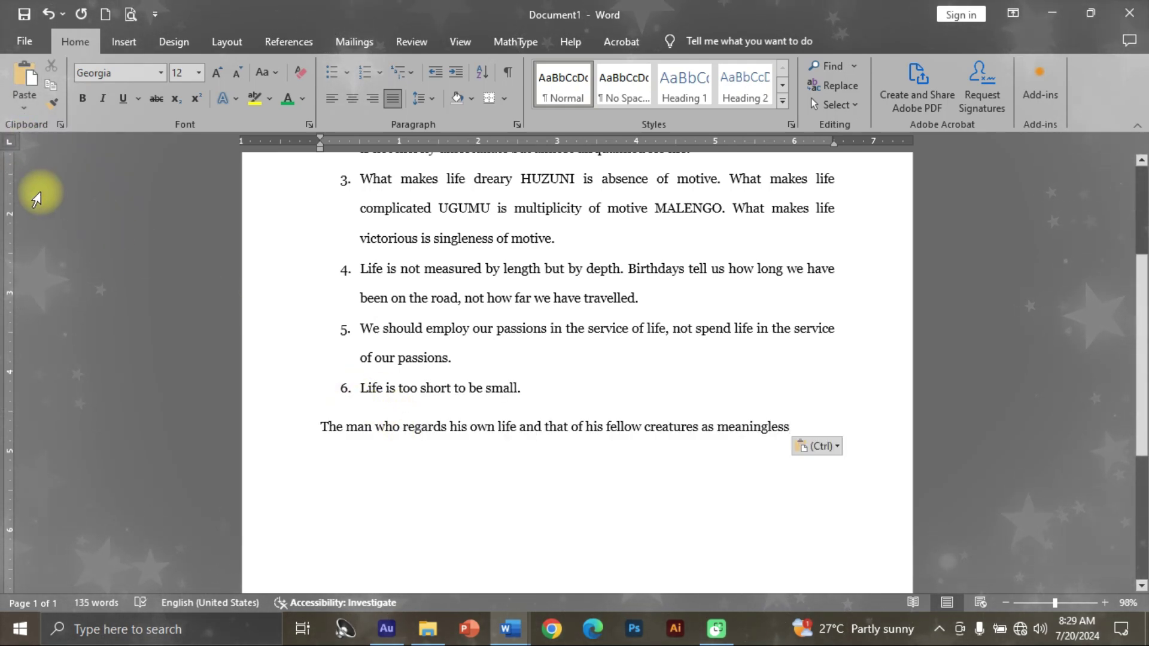
pyautogui.click(19, 101)
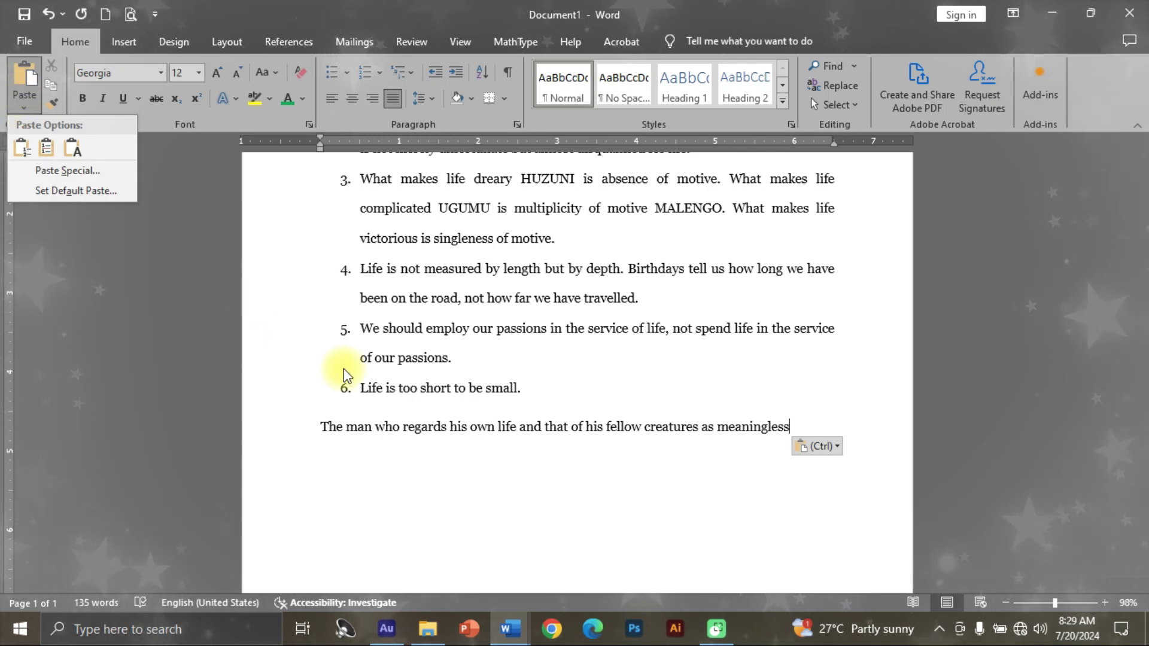
pyautogui.click(421, 441)
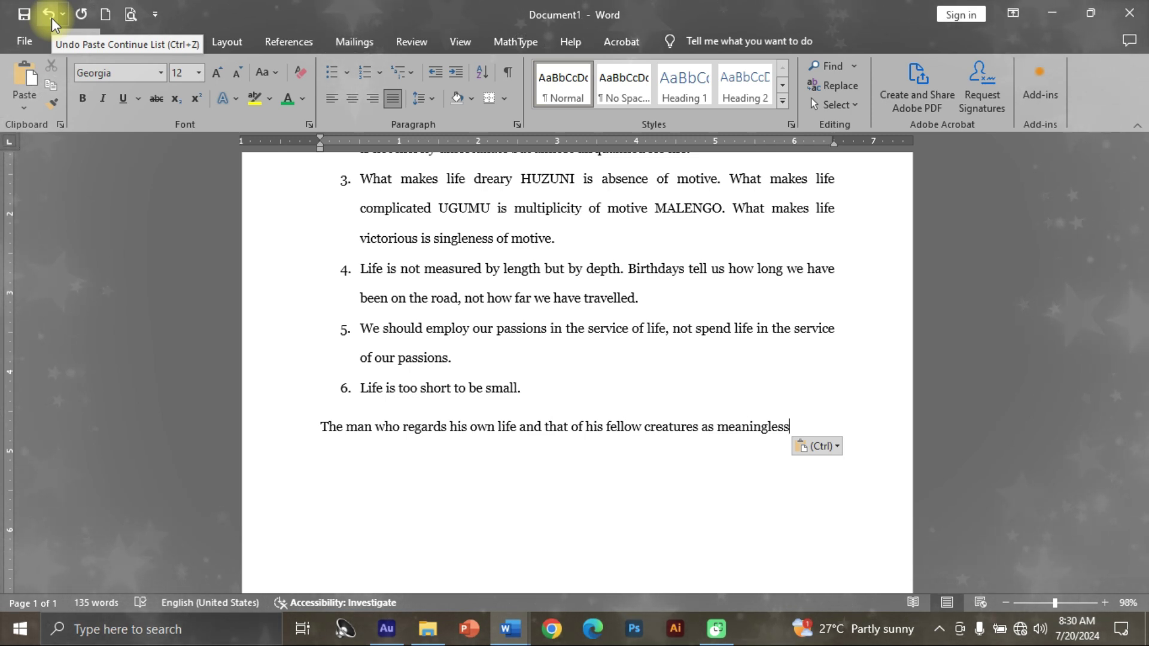
pyautogui.click(52, 22)
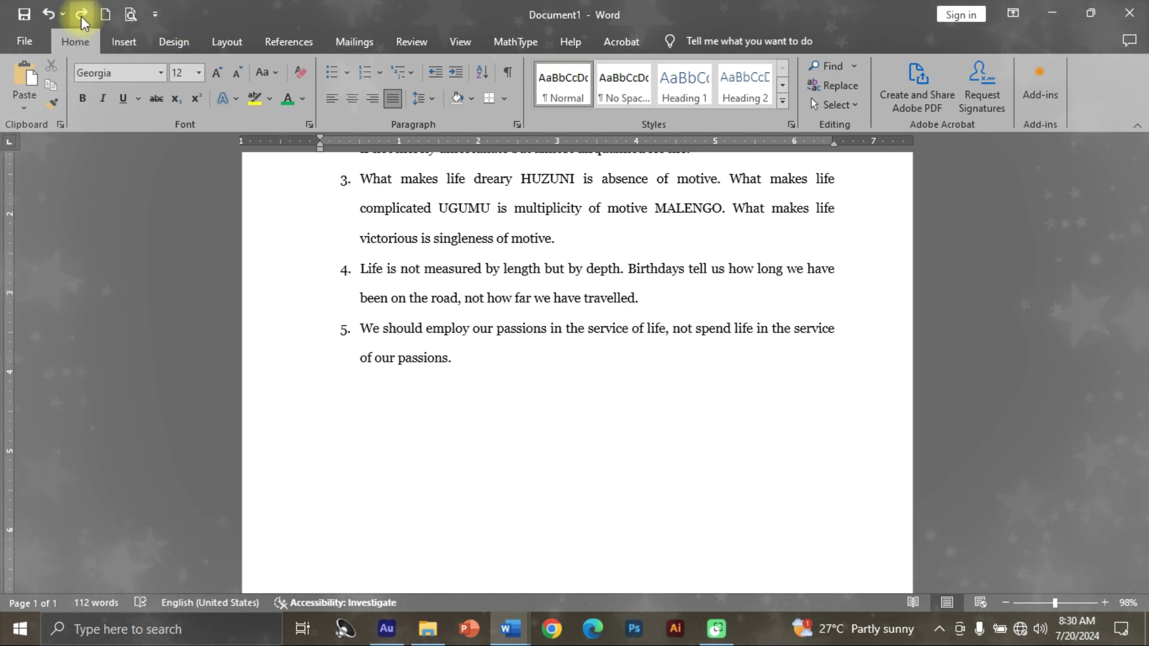
pyautogui.click(82, 16)
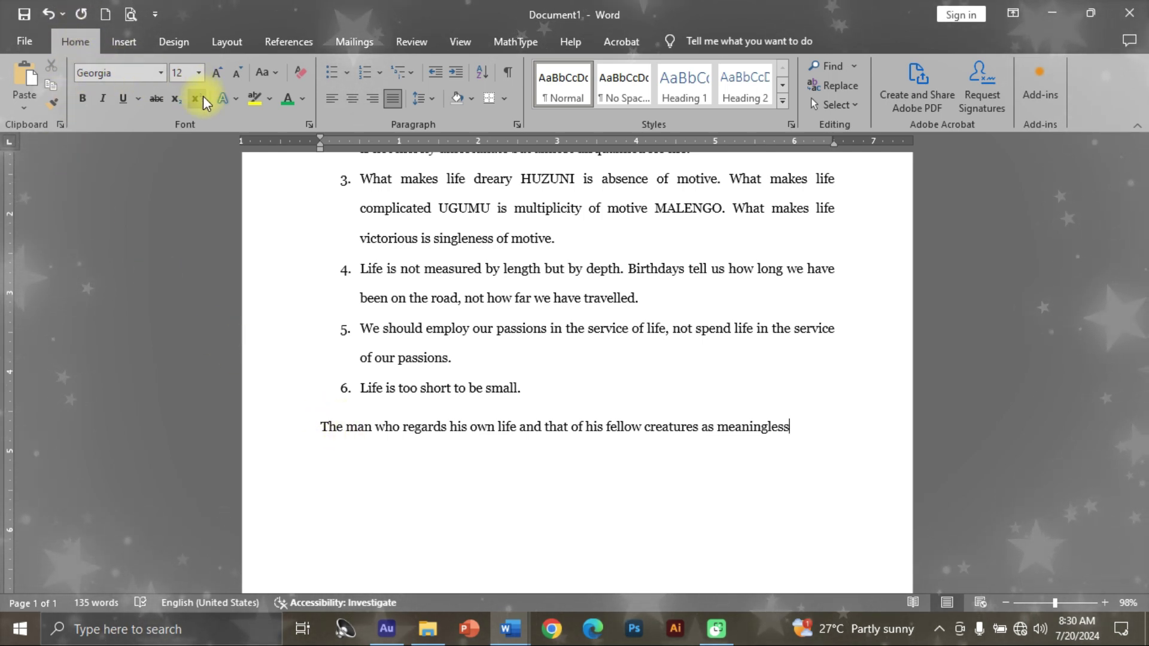
pyautogui.moveTo(338, 383)
pyautogui.mouseDown()
pyautogui.moveTo(359, 405)
pyautogui.moveTo(526, 425)
pyautogui.moveTo(790, 432)
pyautogui.mouseUp()
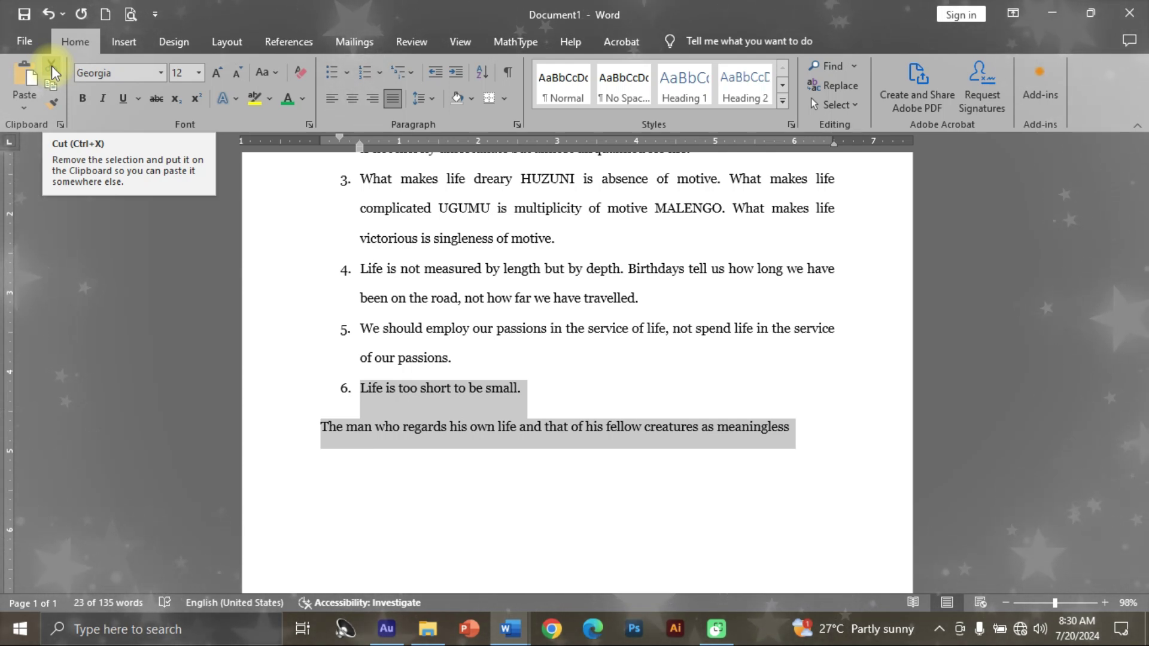
pyautogui.click(54, 72)
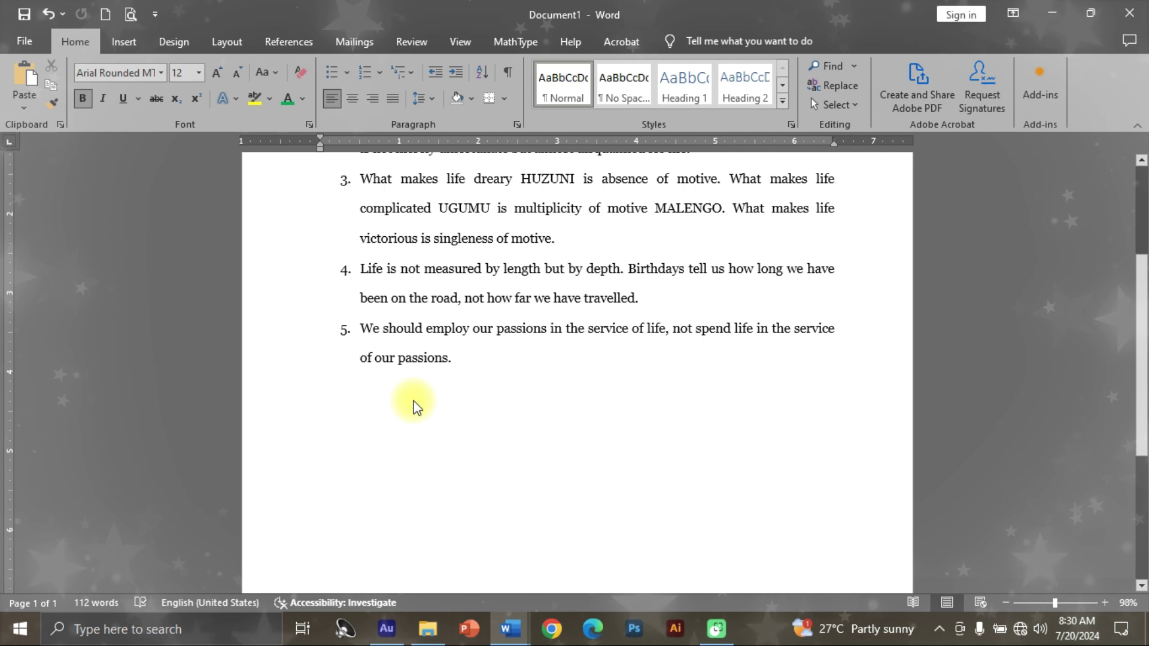
pyautogui.hotkey('ctrl', 'z')
pyautogui.click(409, 388)
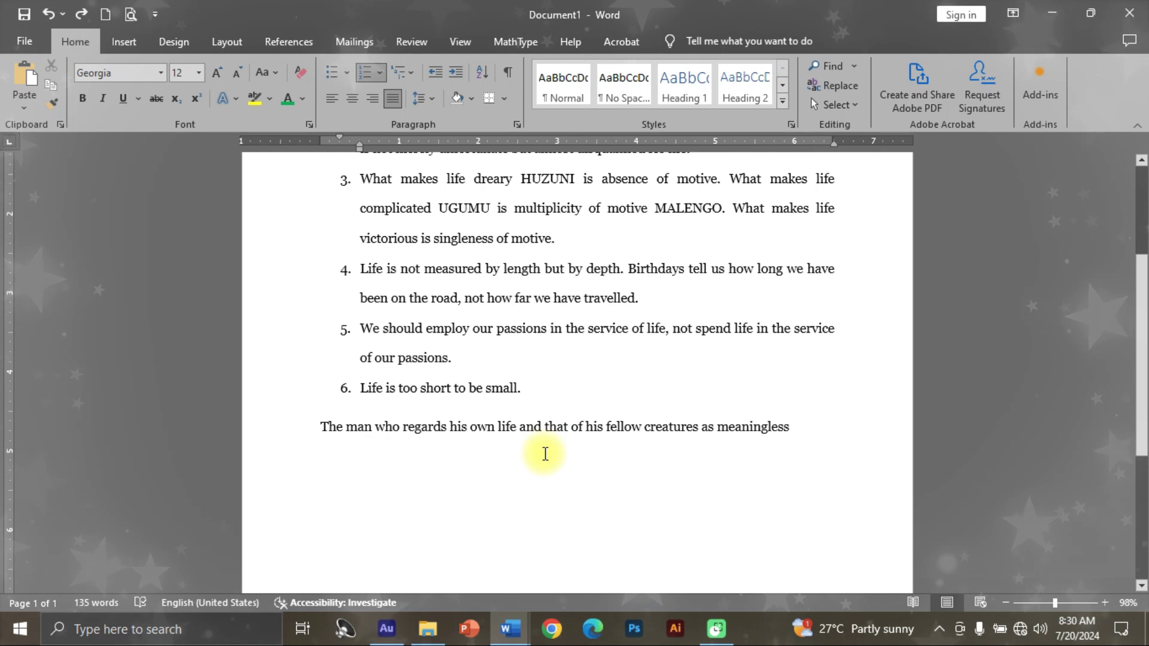
pyautogui.scroll(3, 472, 404)
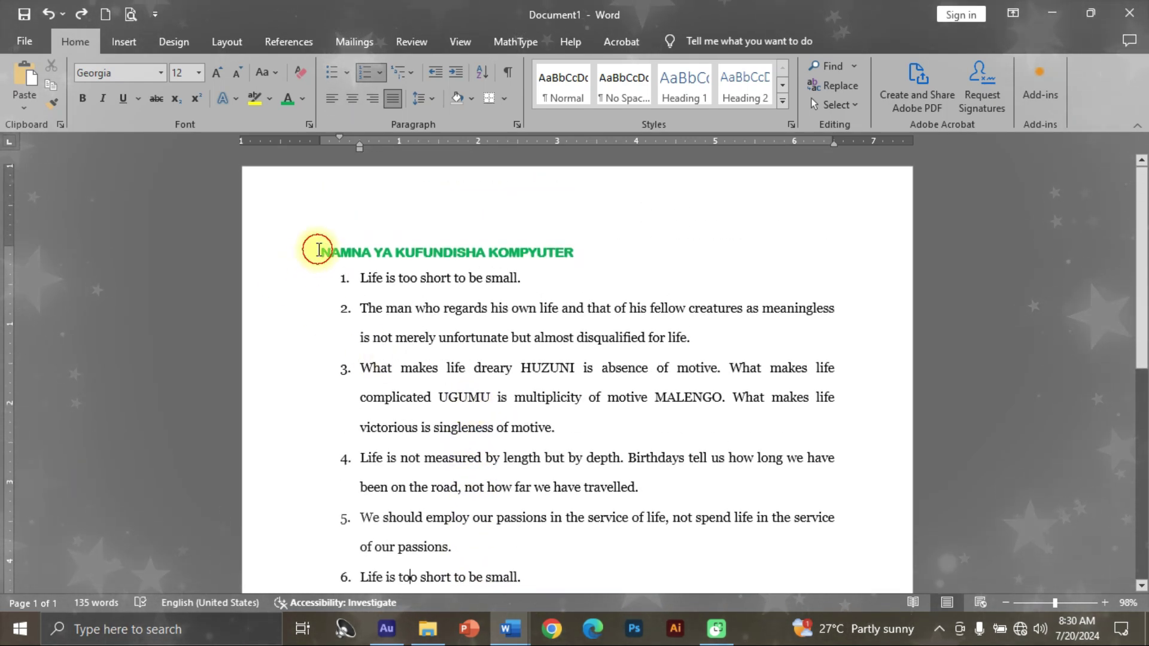
# Step: Center the green heading 'NAMNA YA KUFUNDISHA KOMPYUTER' and go to the File view
pyautogui.click(317, 252)
pyautogui.click(352, 97)
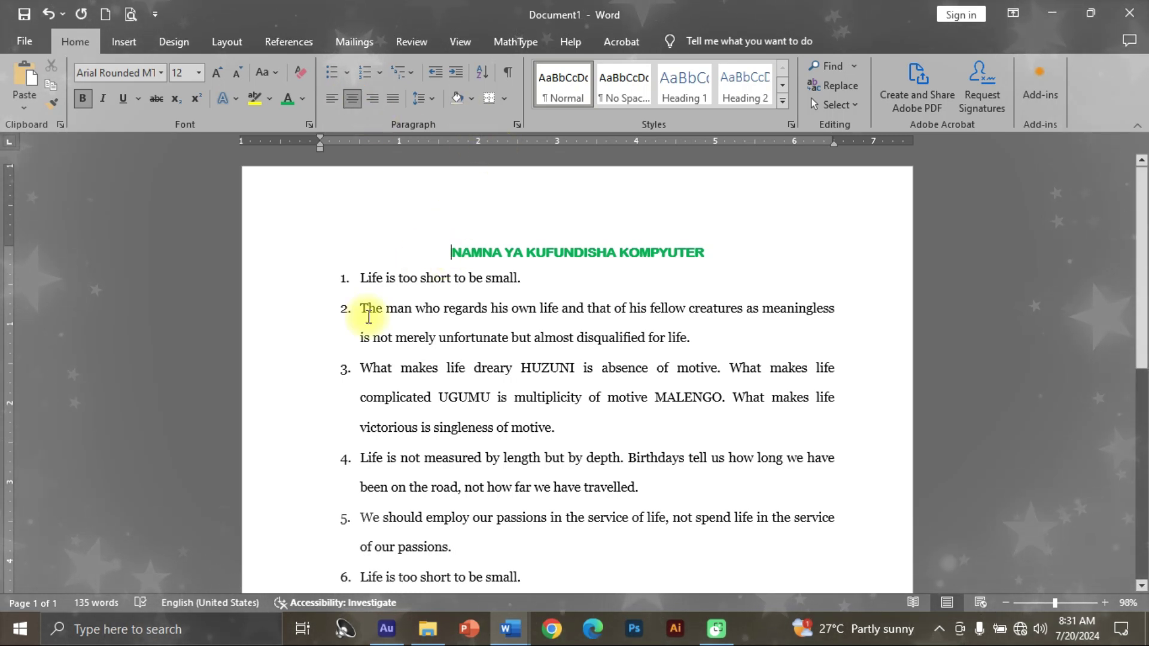
pyautogui.scroll(-2, 389, 317)
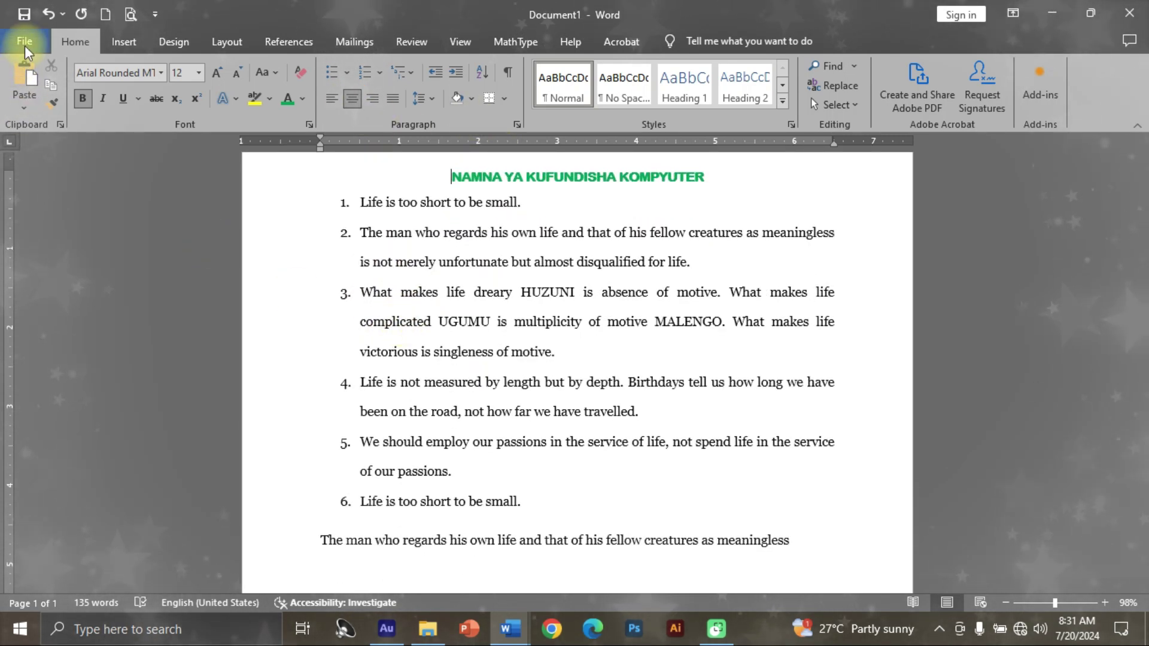
pyautogui.click(25, 44)
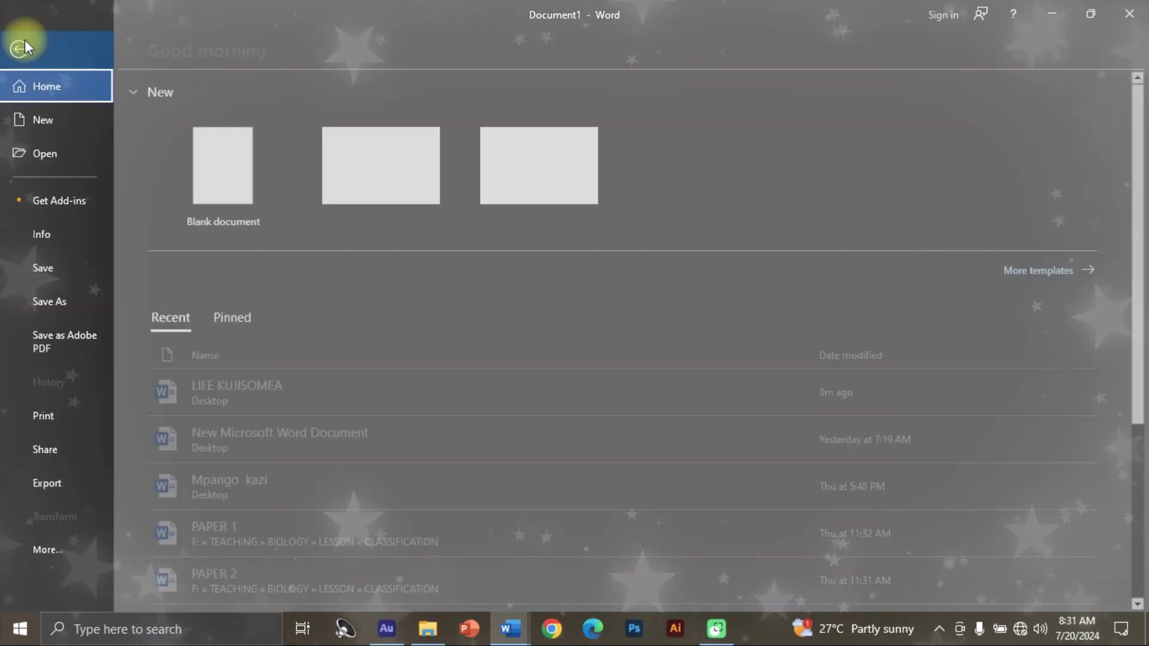
# Step: Go to Save As and browse for a folder to save the document in
pyautogui.click(80, 268)
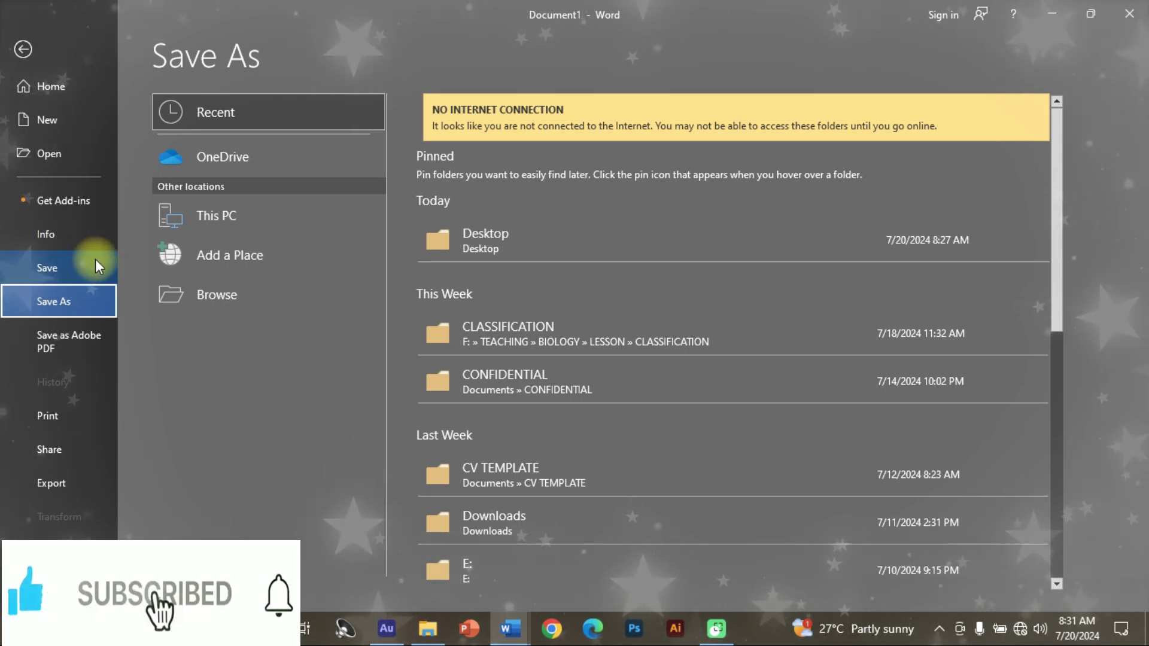
pyautogui.moveTo(629, 239)
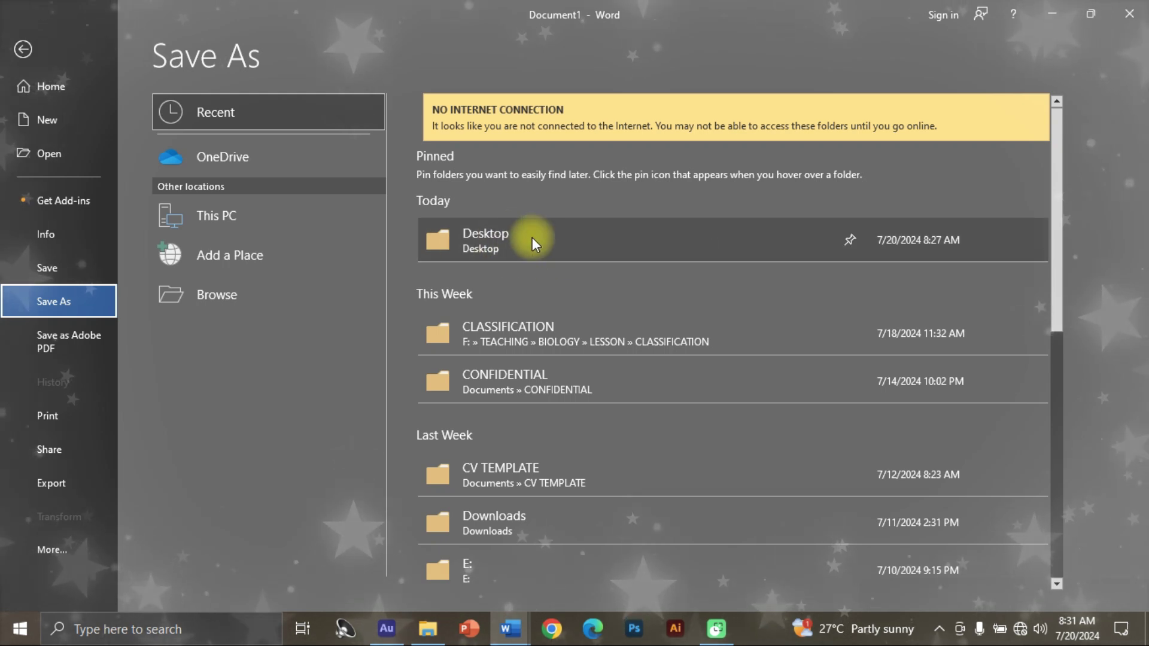
pyautogui.click(224, 300)
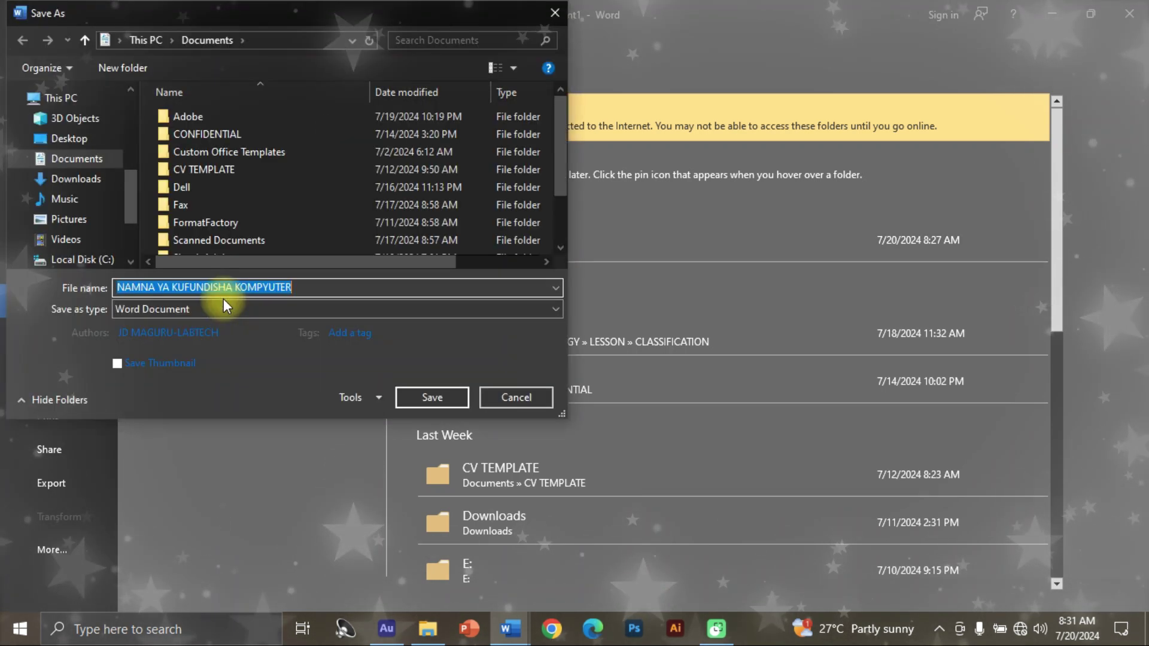
pyautogui.moveTo(69, 138)
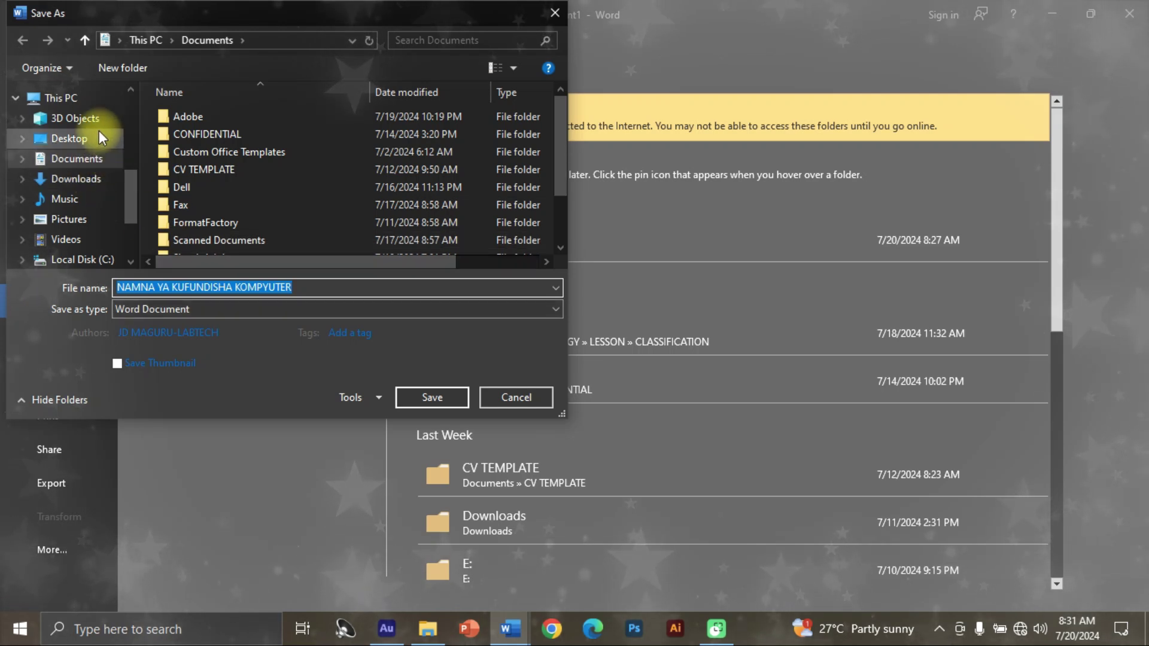
# Step: In the Documents folder, replace the proposed file name with 'KOMPUTER UJUZI'
pyautogui.scroll(-2, 109, 242)
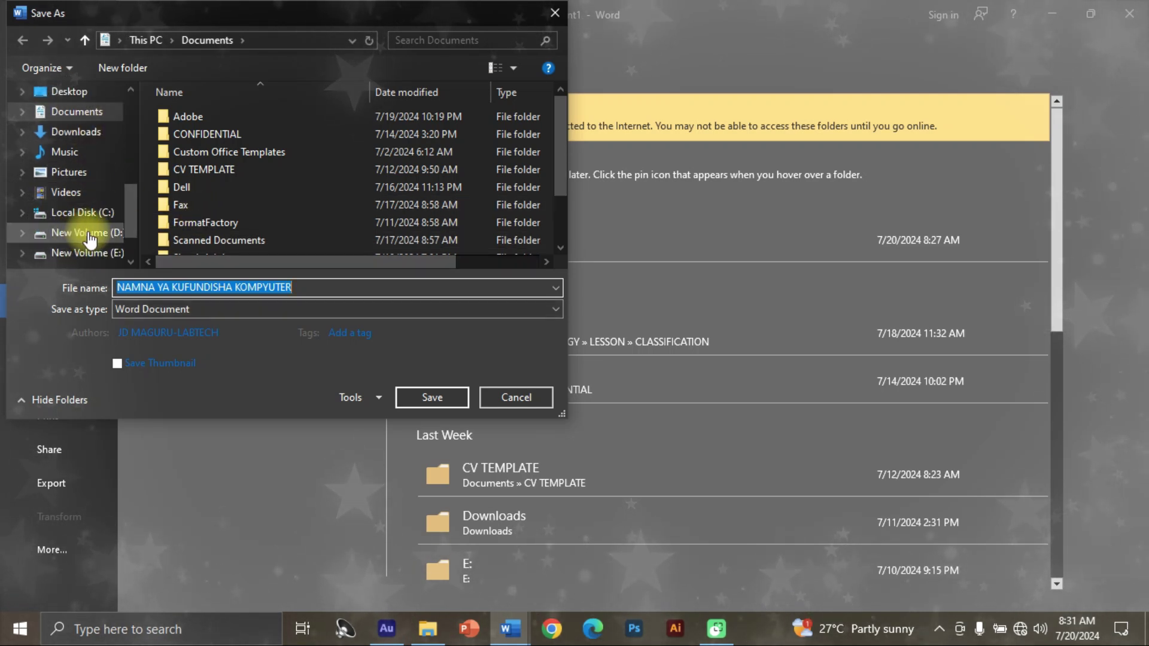
pyautogui.scroll(1, 91, 180)
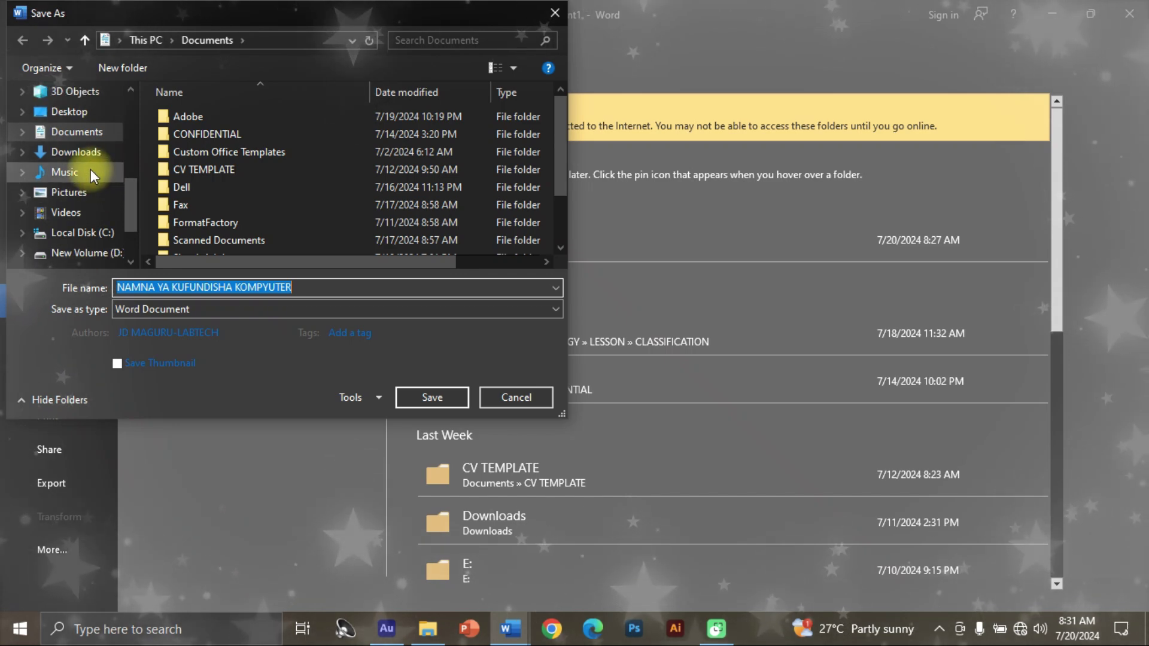
pyautogui.click(91, 136)
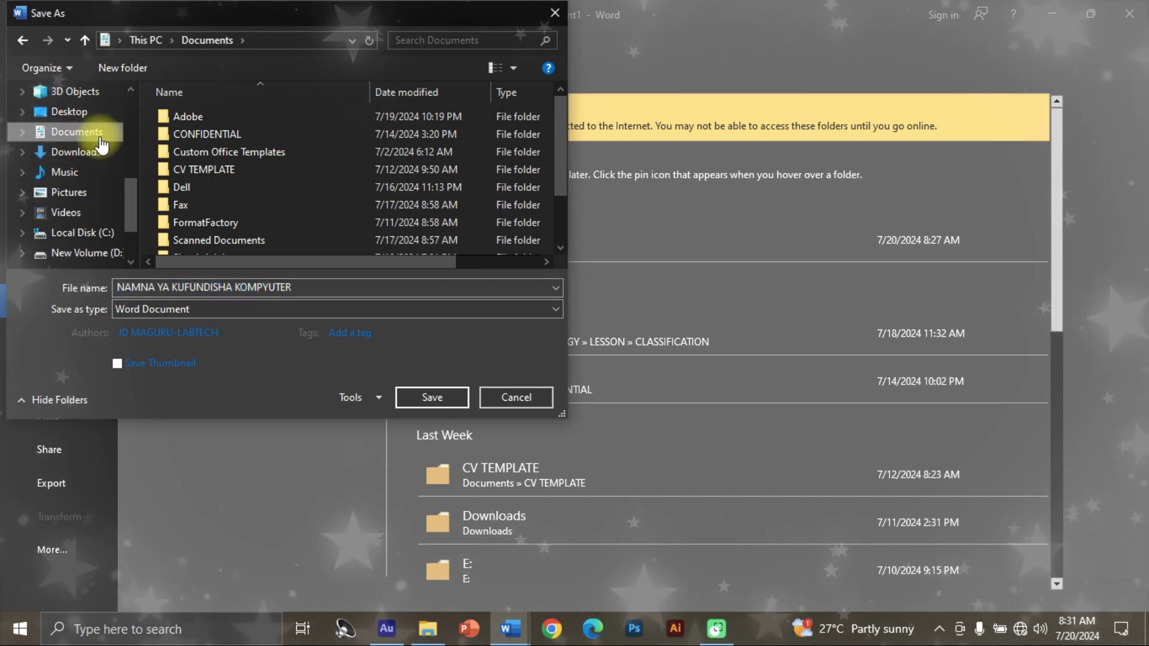
pyautogui.scroll(-2, 217, 190)
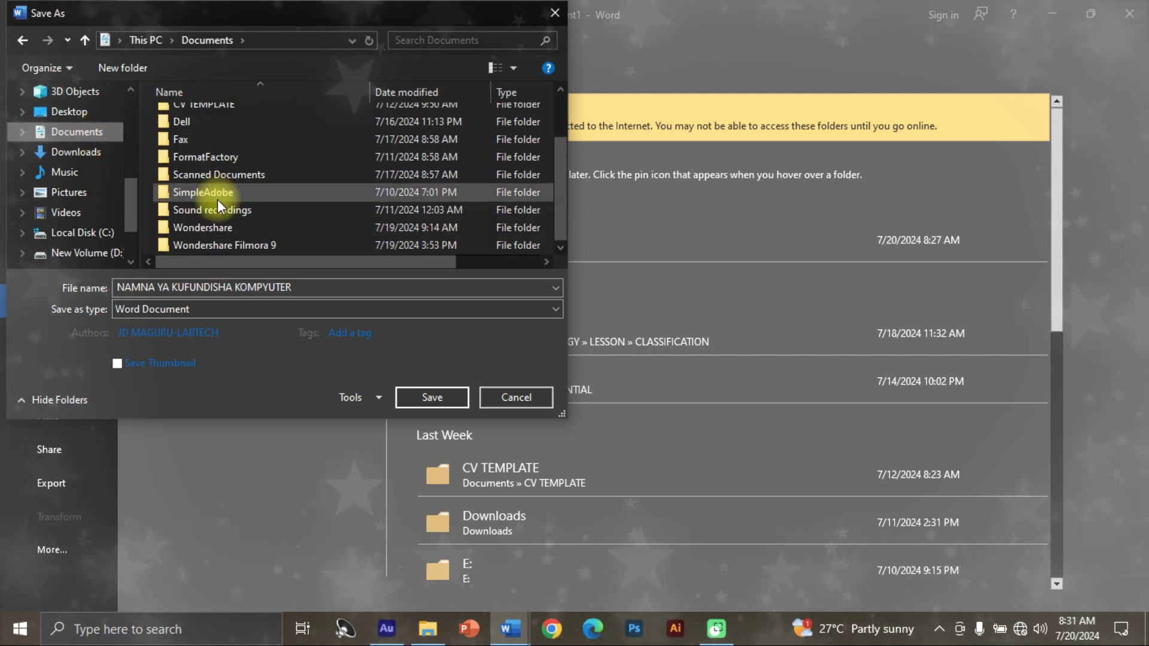
pyautogui.click(317, 288)
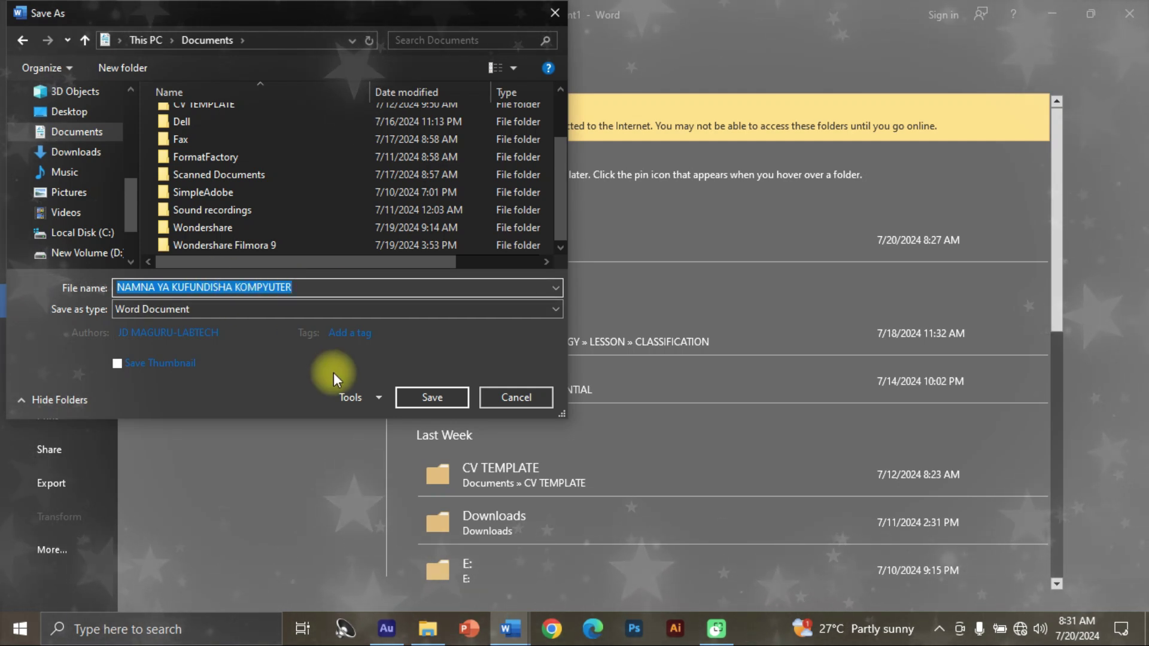
pyautogui.write('MA')
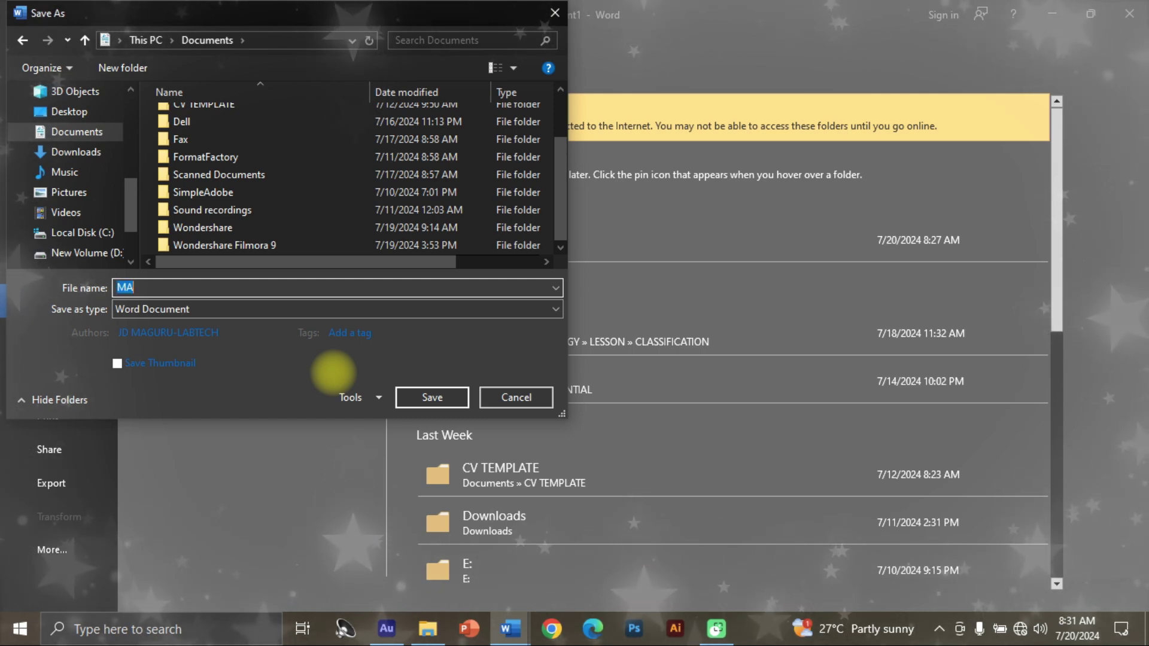
pyautogui.press('BackSpace')
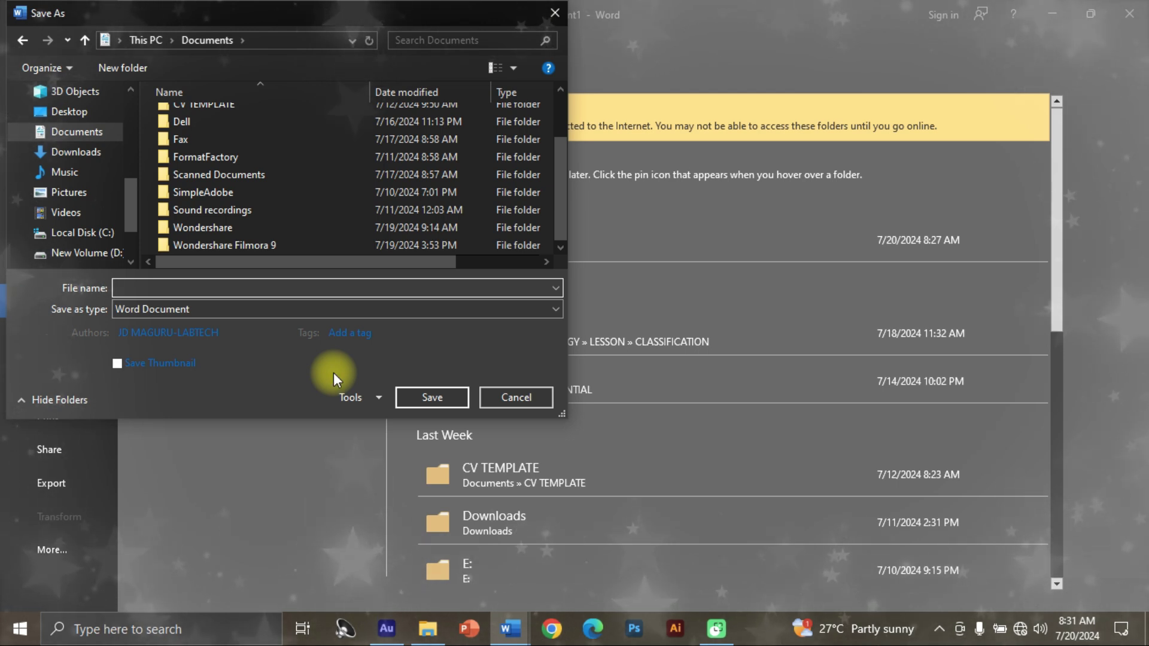
pyautogui.write('KOMPUTER UJUZI')
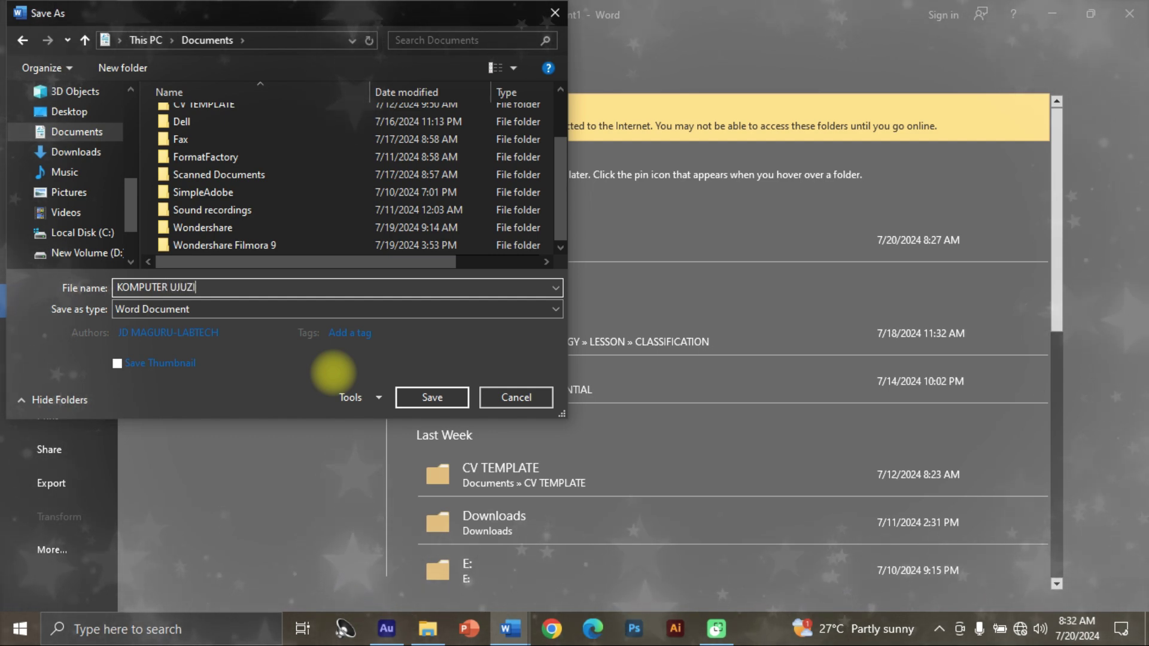
# Step: Keep the Word Document file type and save the file
pyautogui.click(255, 306)
pyautogui.click(255, 306)
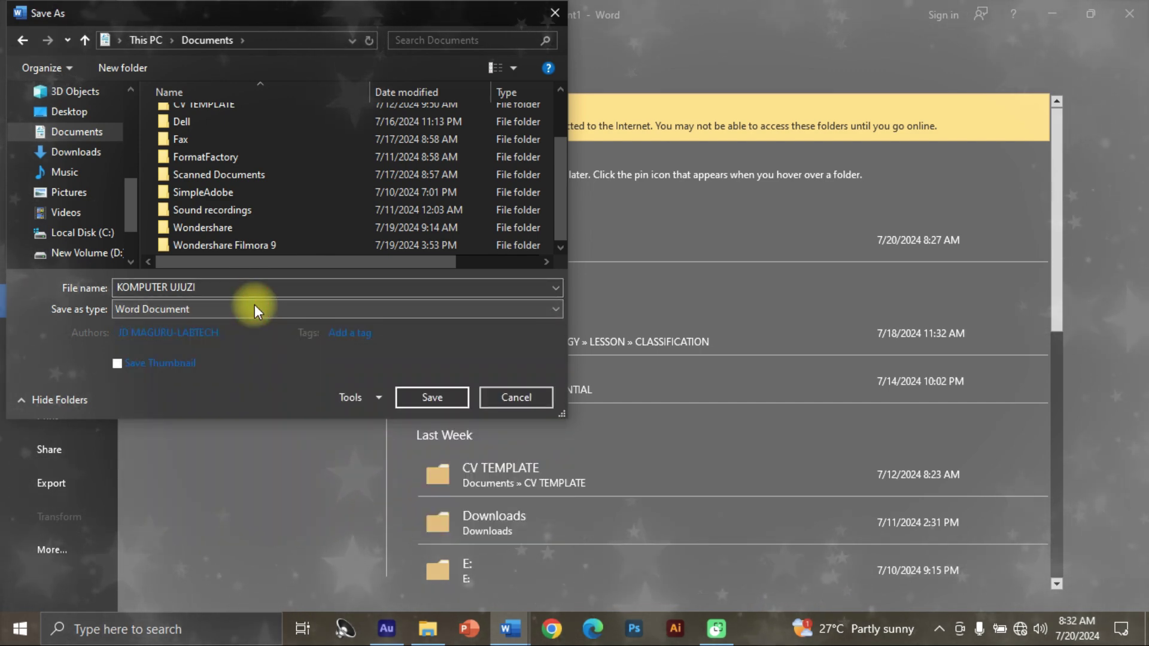
pyautogui.click(254, 307)
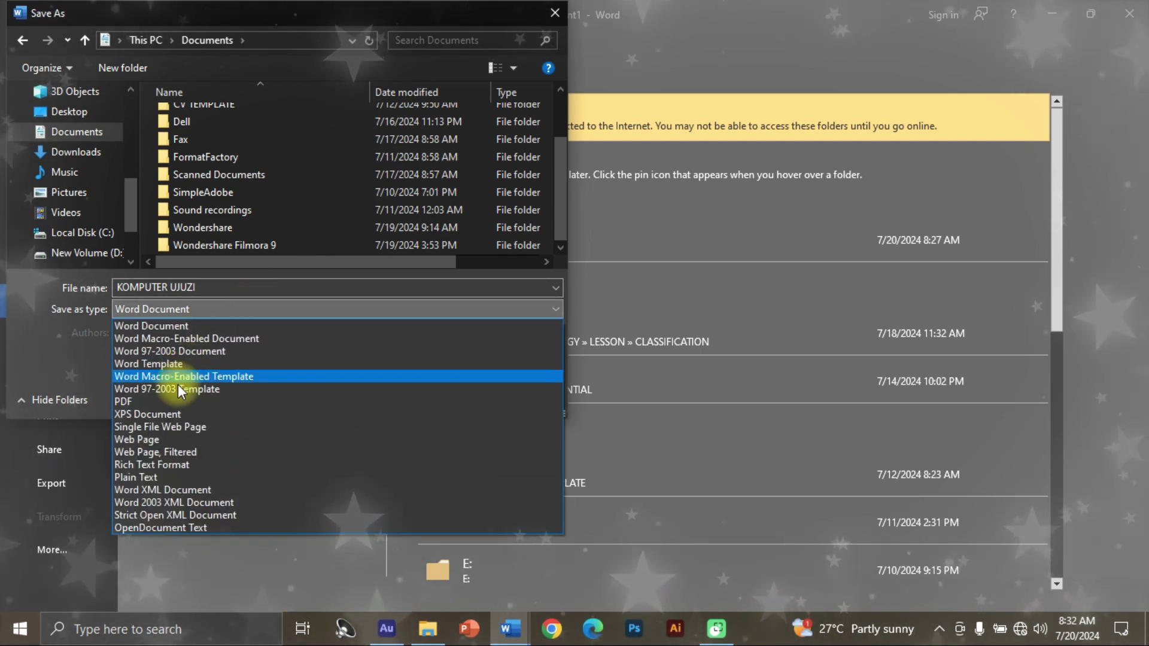
pyautogui.click(253, 306)
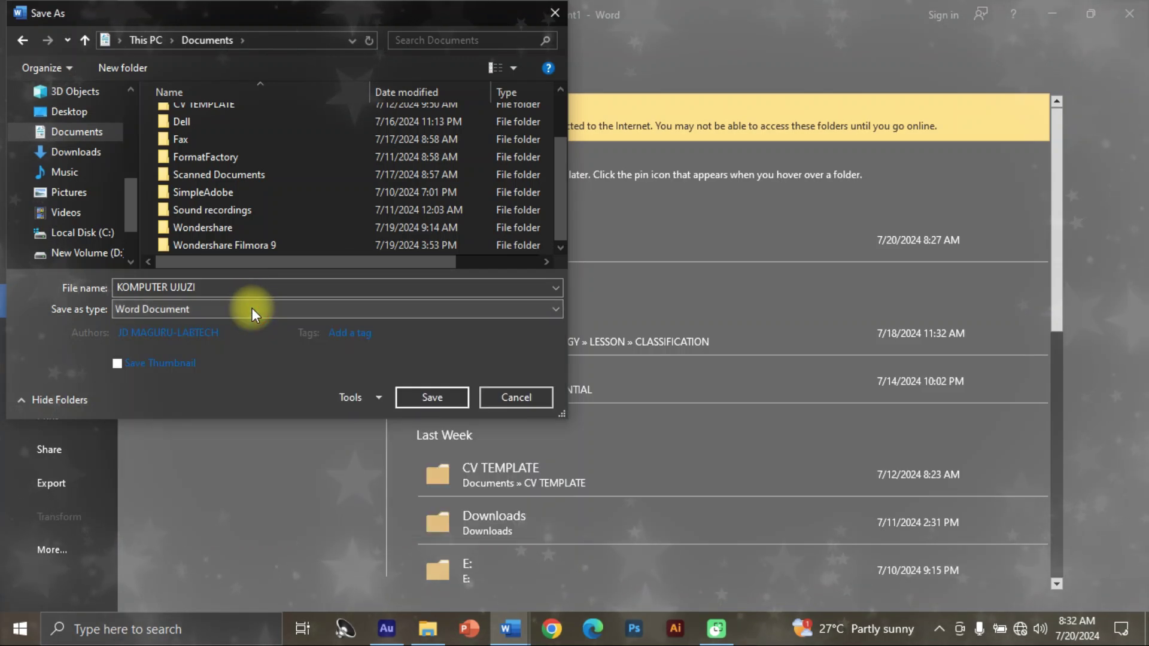
pyautogui.click(442, 397)
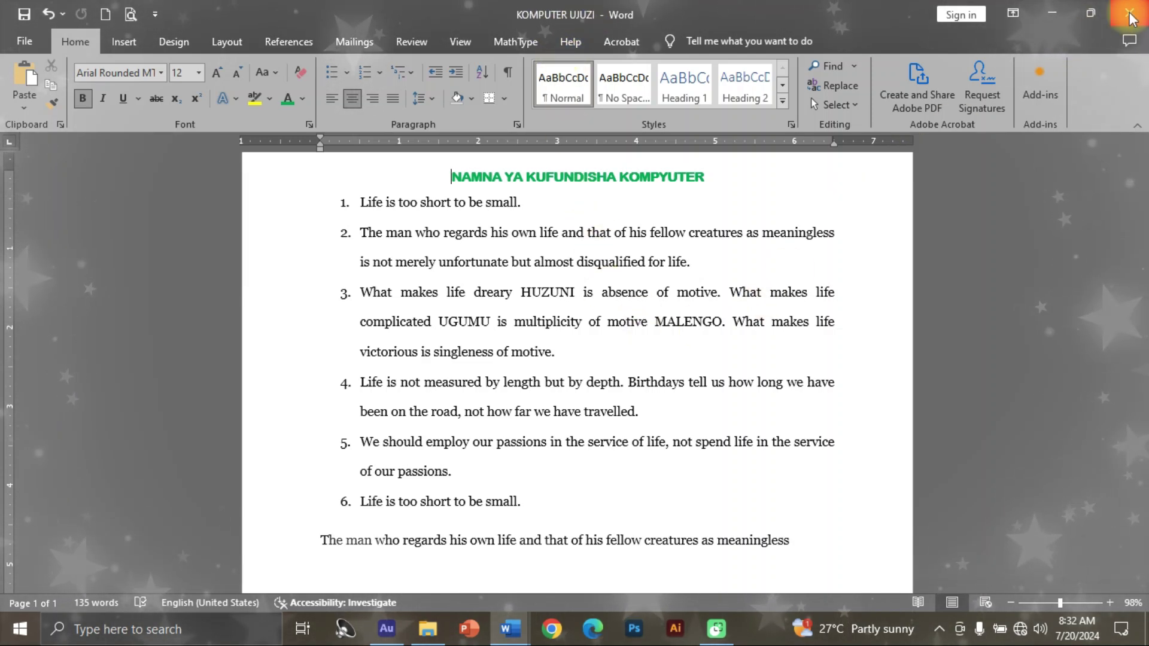
# Step: Close Word and reopen KOMPUTER UJUZI from the Documents folder in File Explorer
pyautogui.click(1053, 13)
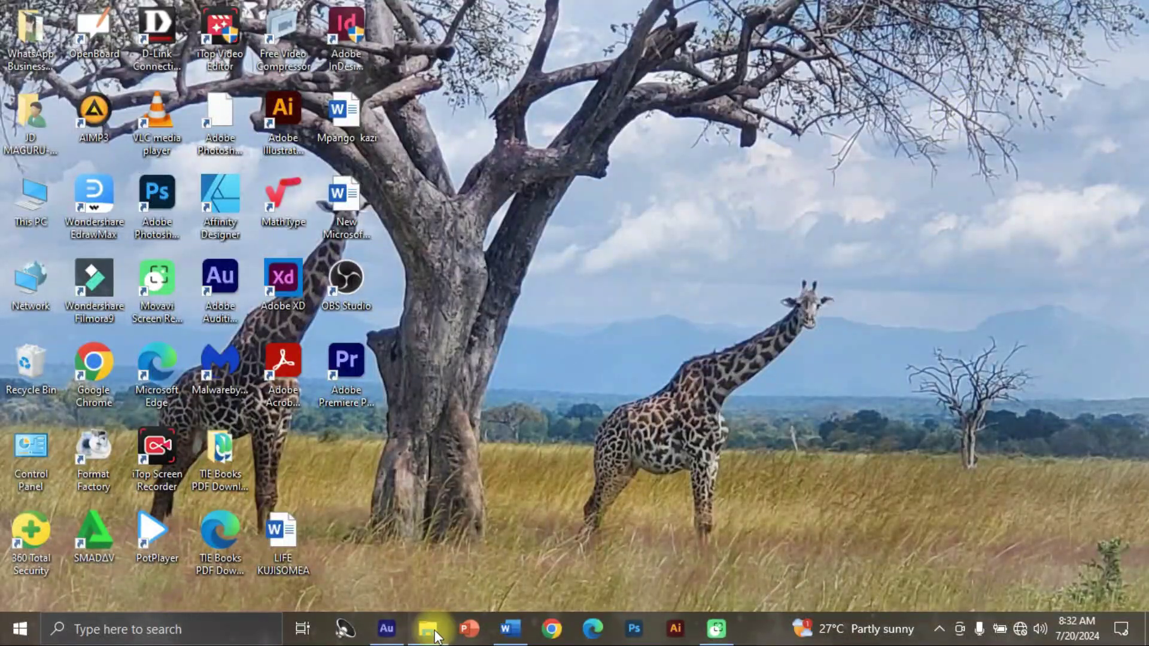
pyautogui.click(435, 635)
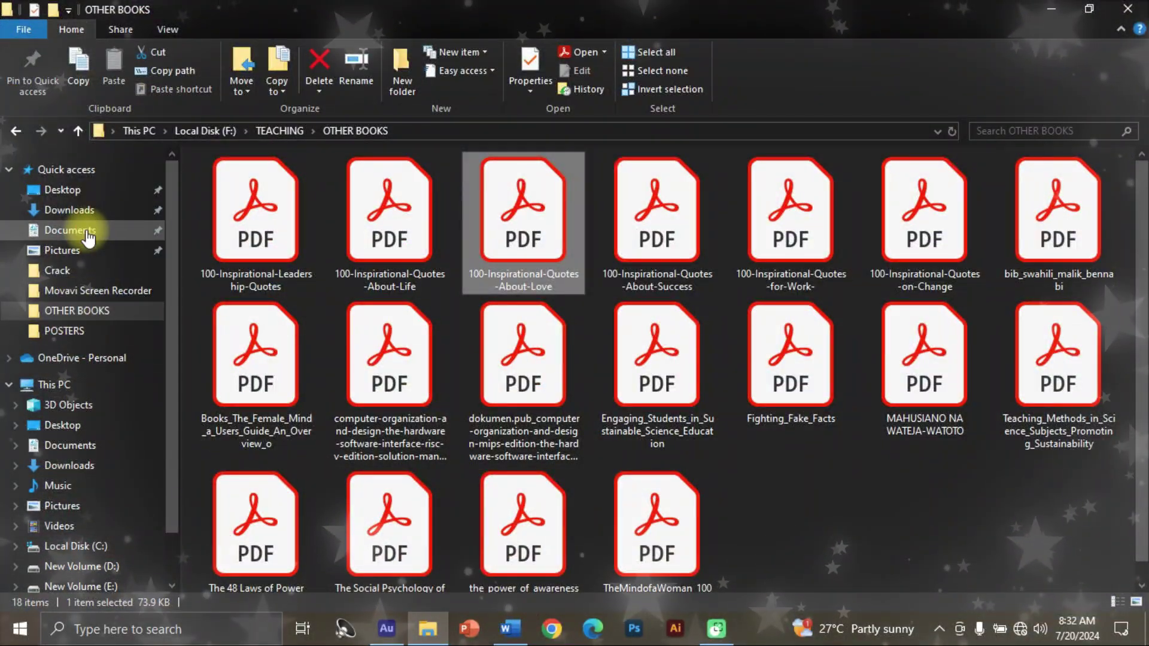
pyautogui.click(88, 235)
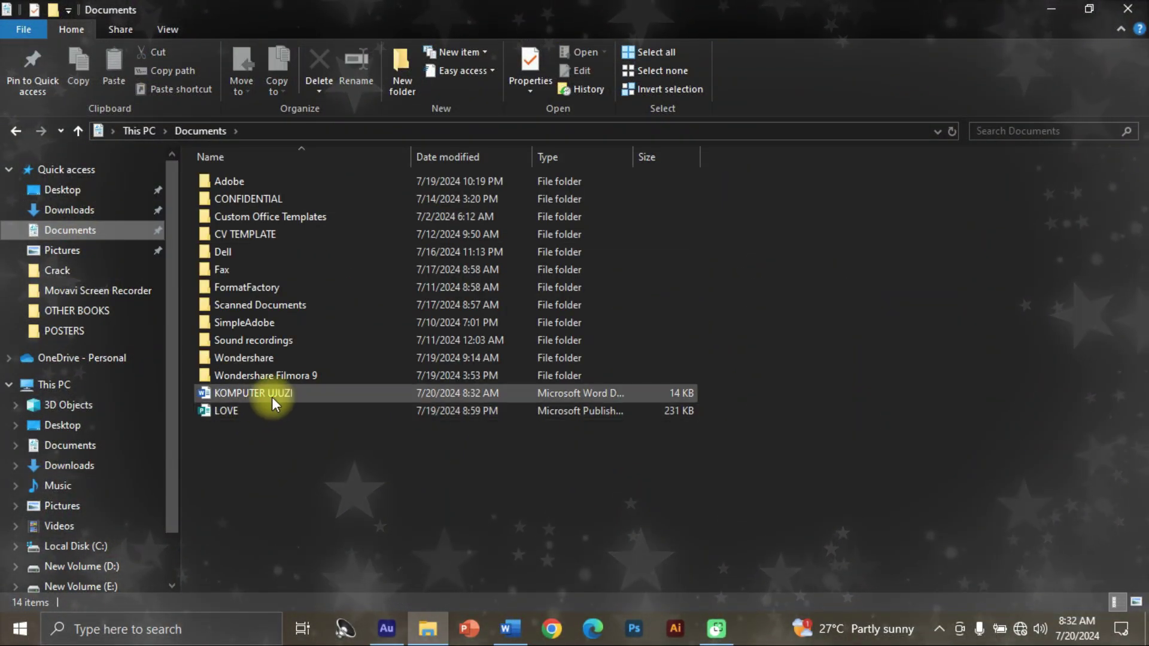
pyautogui.moveTo(253, 393)
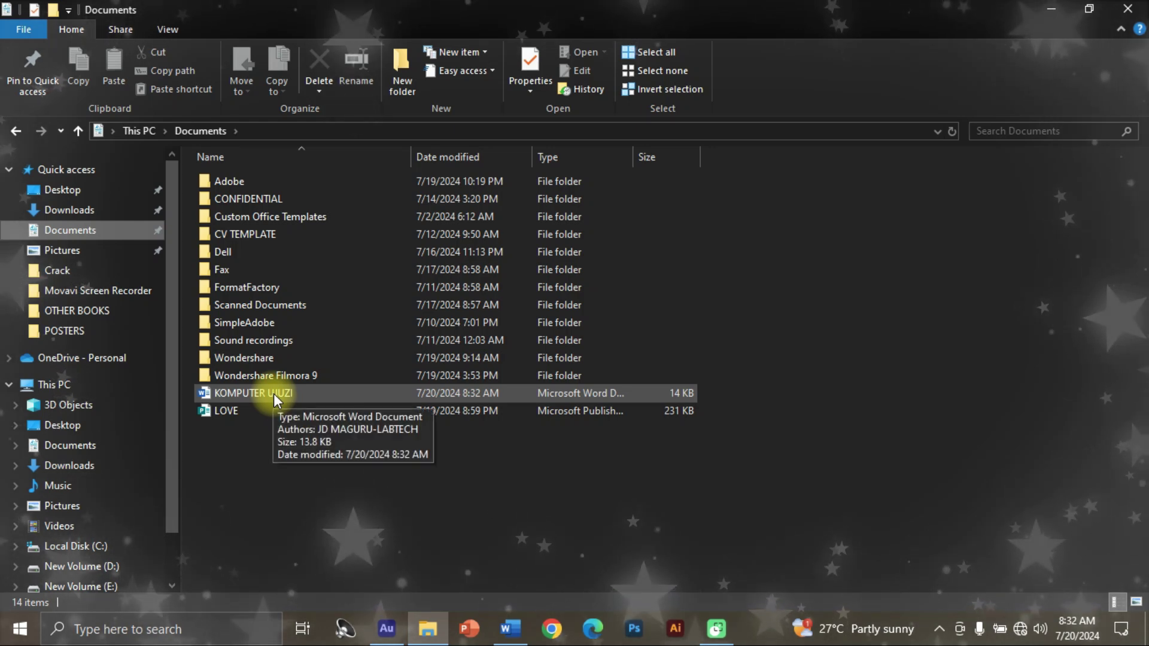
pyautogui.doubleClick(274, 393)
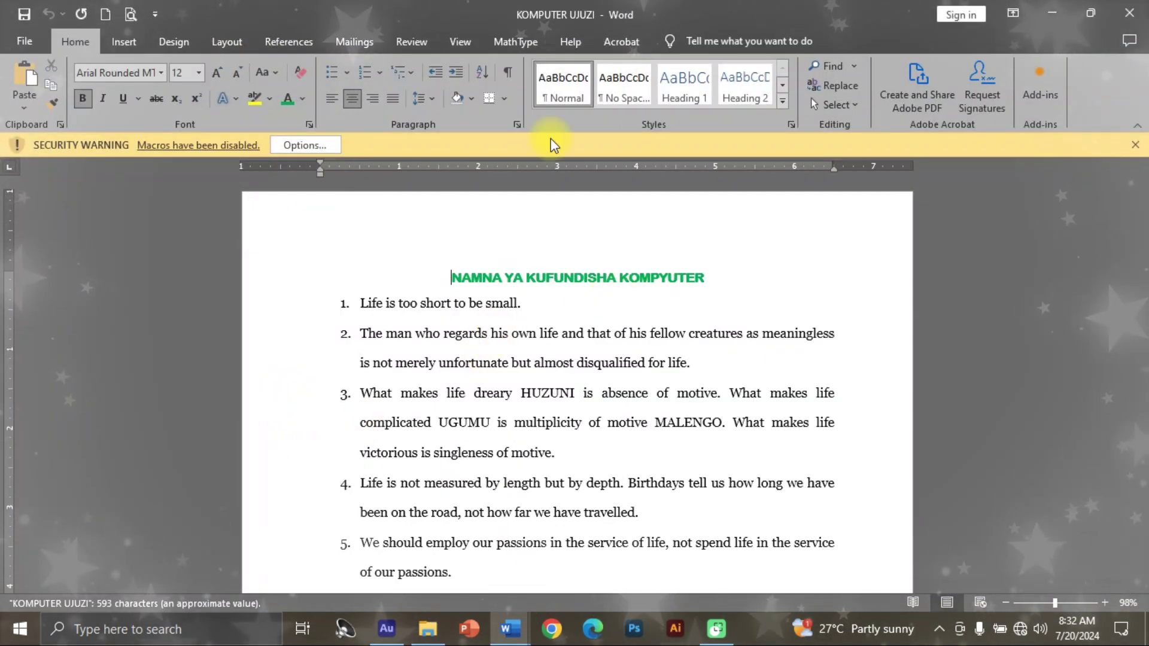
# Step: Dismiss the macro Security Warning and review the document, ending after the last paragraph
pyautogui.click(1137, 149)
pyautogui.scroll(-3, 665, 335)
pyautogui.scroll(3, 608, 390)
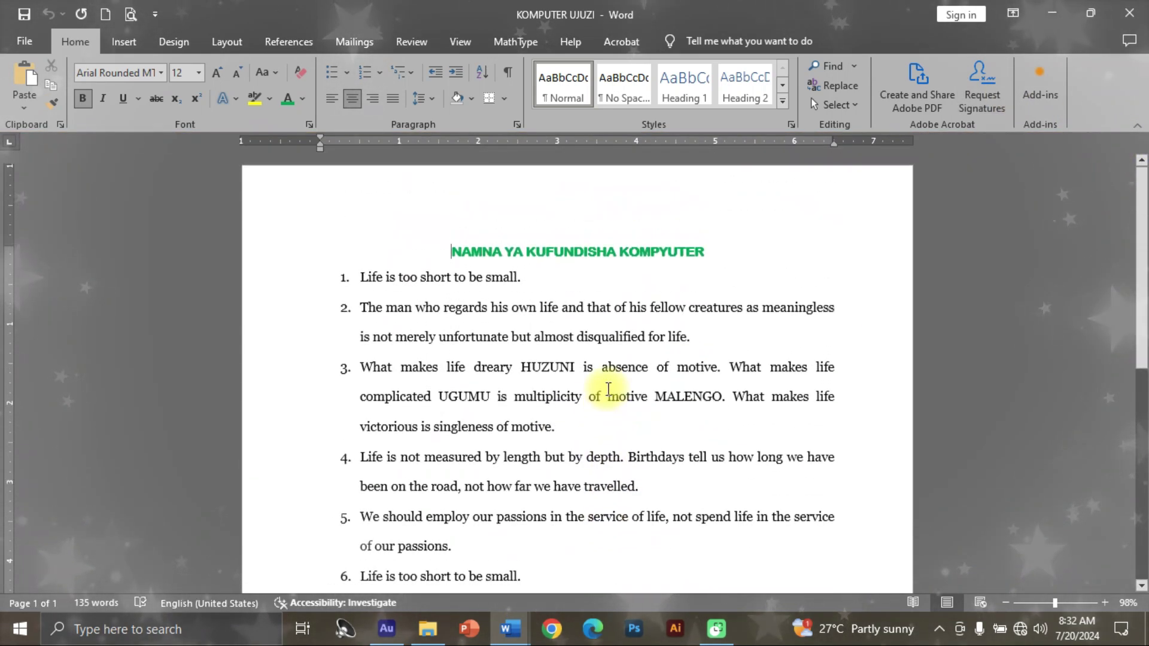
pyautogui.scroll(-3, 523, 356)
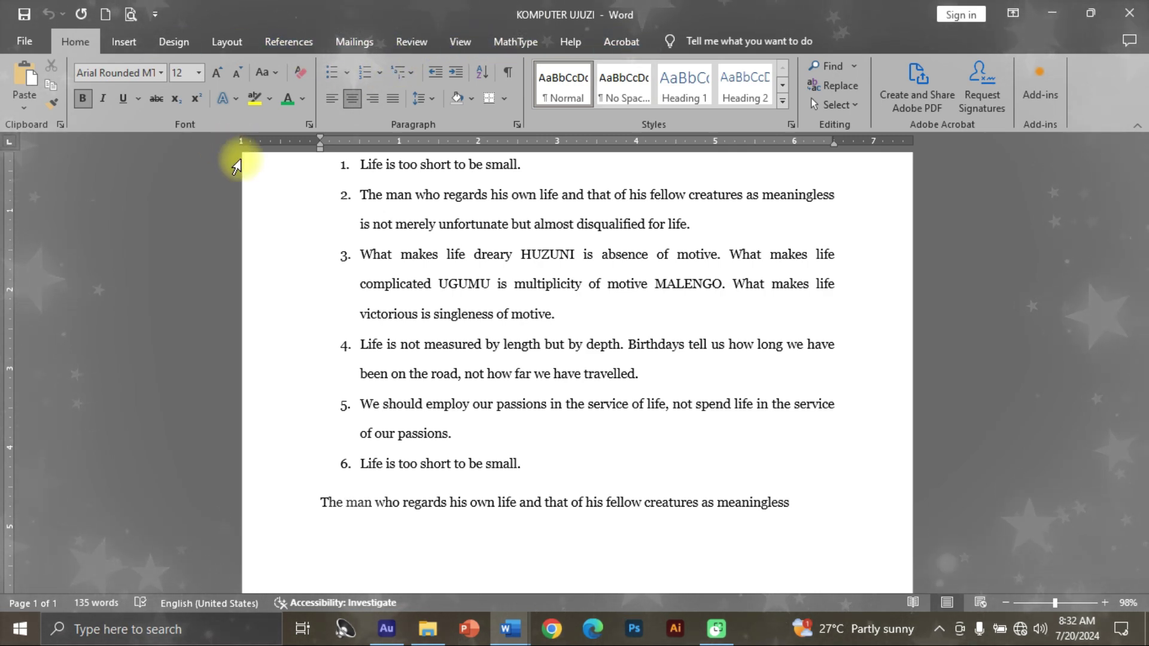
pyautogui.scroll(-2, 488, 459)
pyautogui.scroll(4, 488, 457)
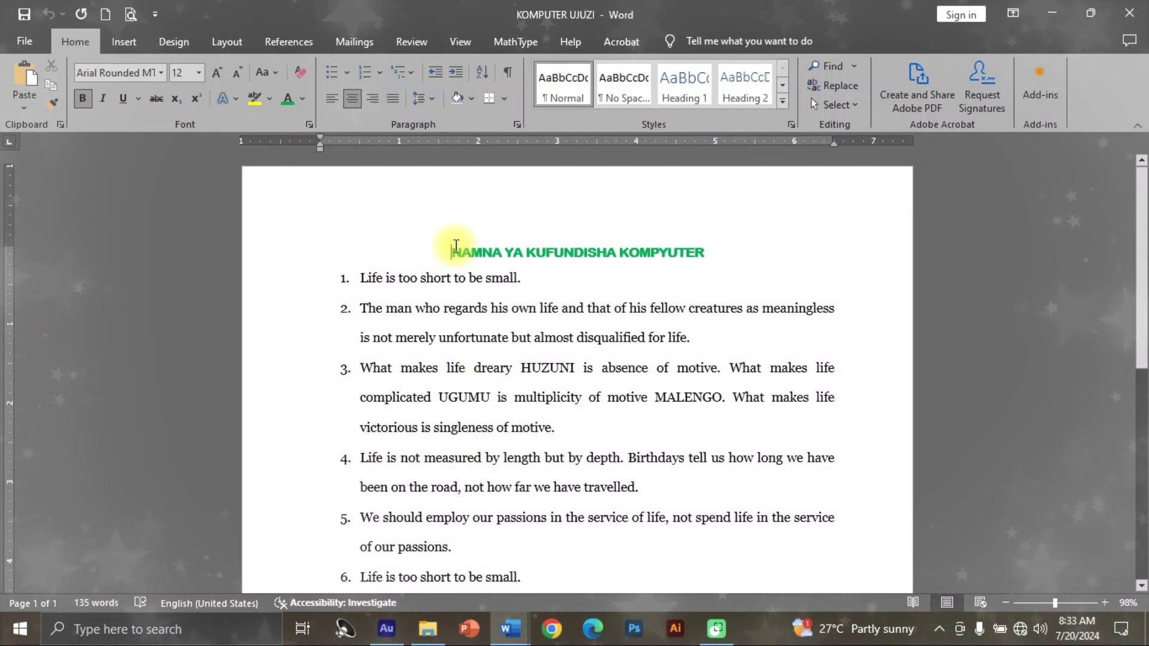
pyautogui.scroll(-3, 526, 296)
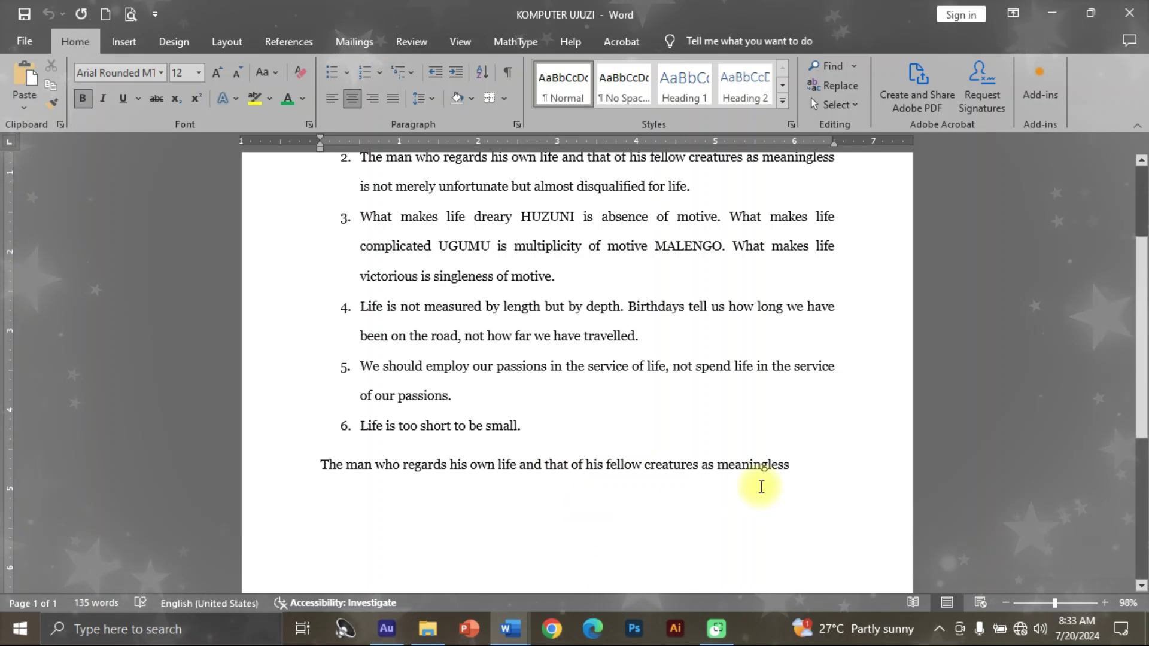
pyautogui.click(793, 465)
# Step: Type a phone number on a new line below the last paragraph and size it 72 pt
pyautogui.press('Return')
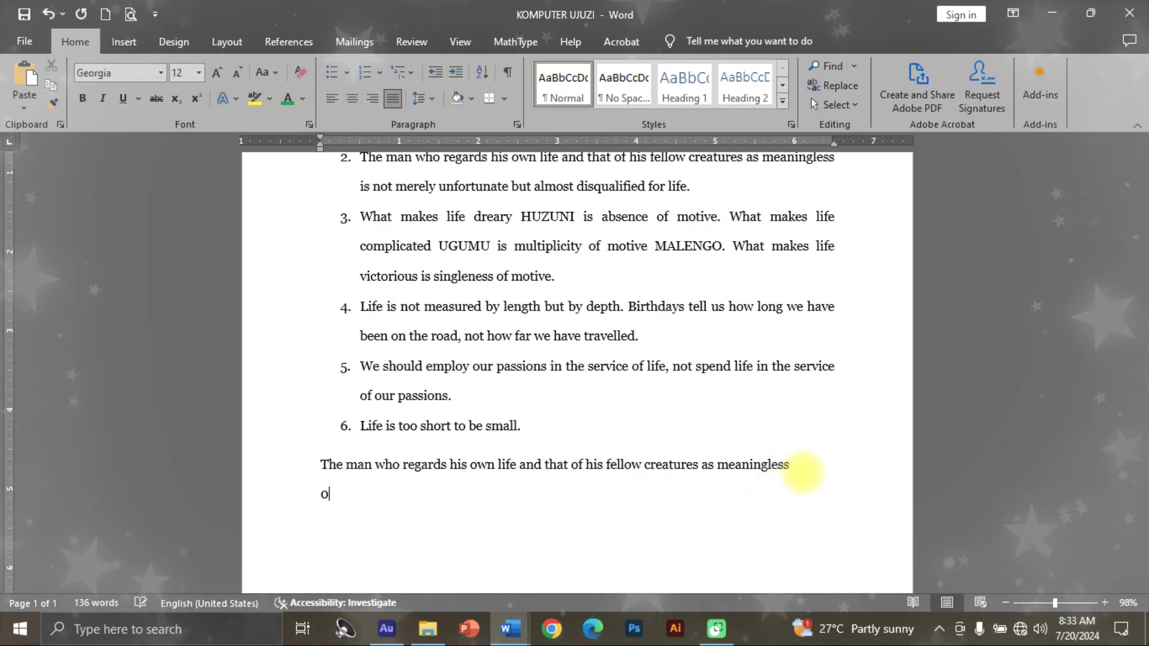
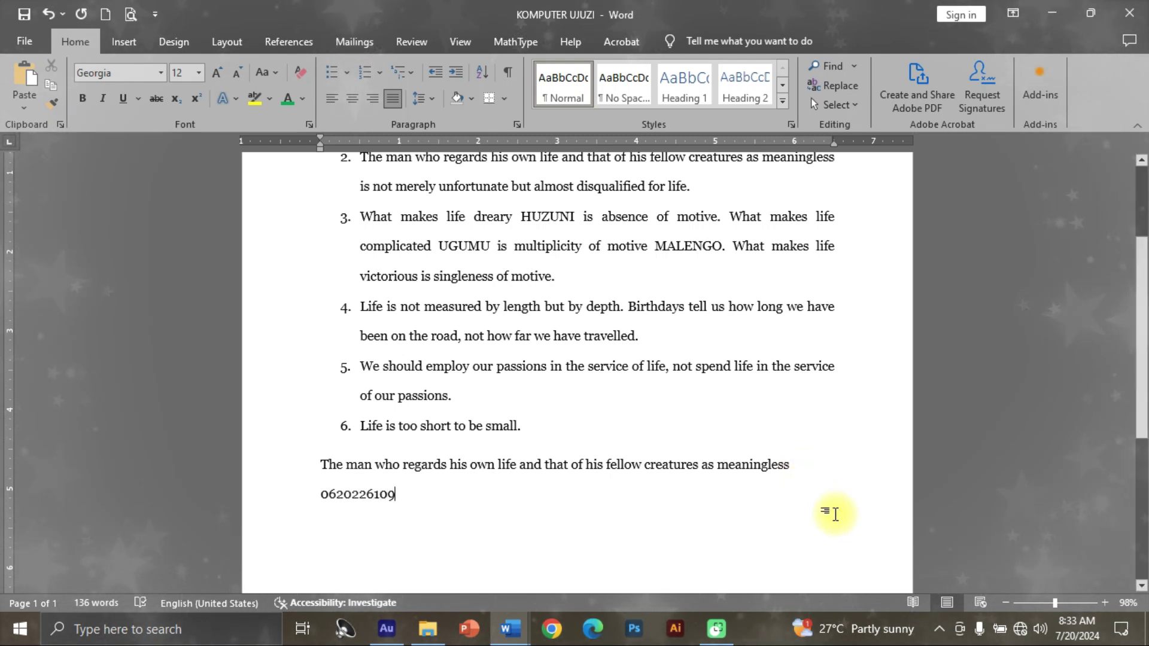
pyautogui.moveTo(414, 495); pyautogui.dragTo(308, 494)
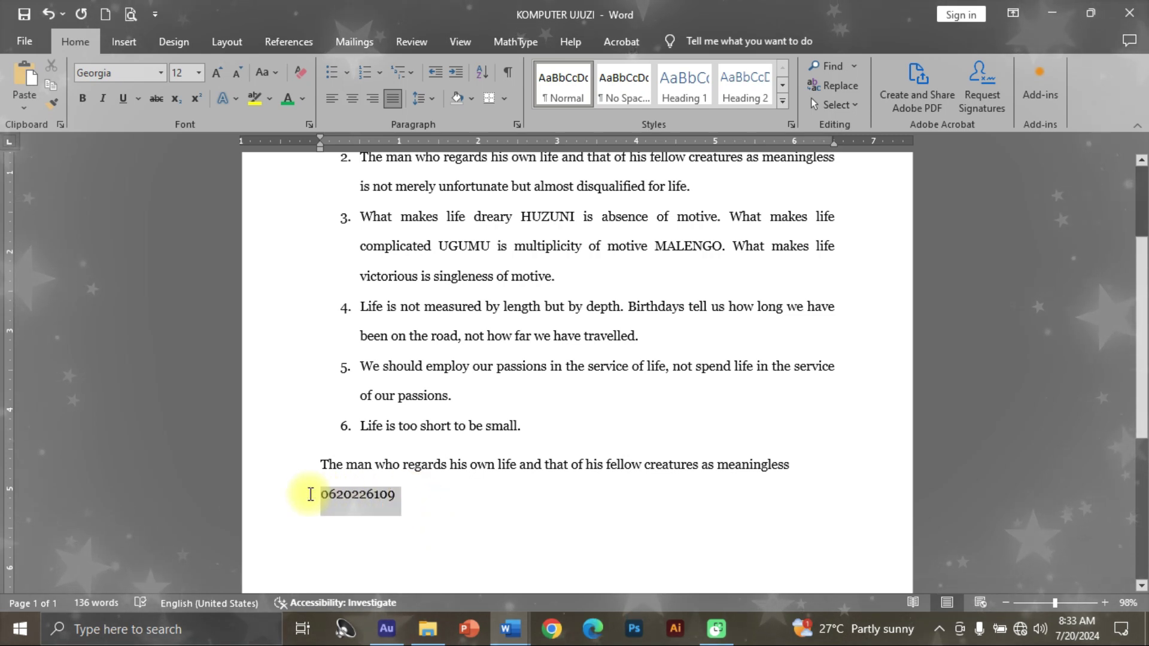
pyautogui.click(198, 72)
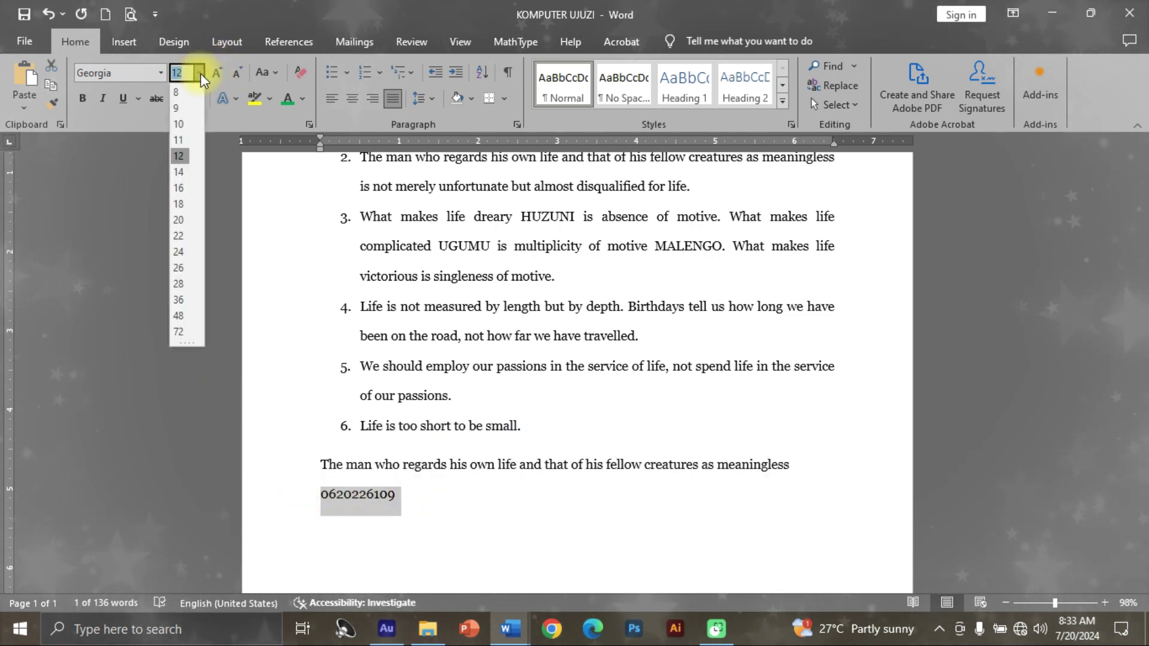
pyautogui.click(179, 333)
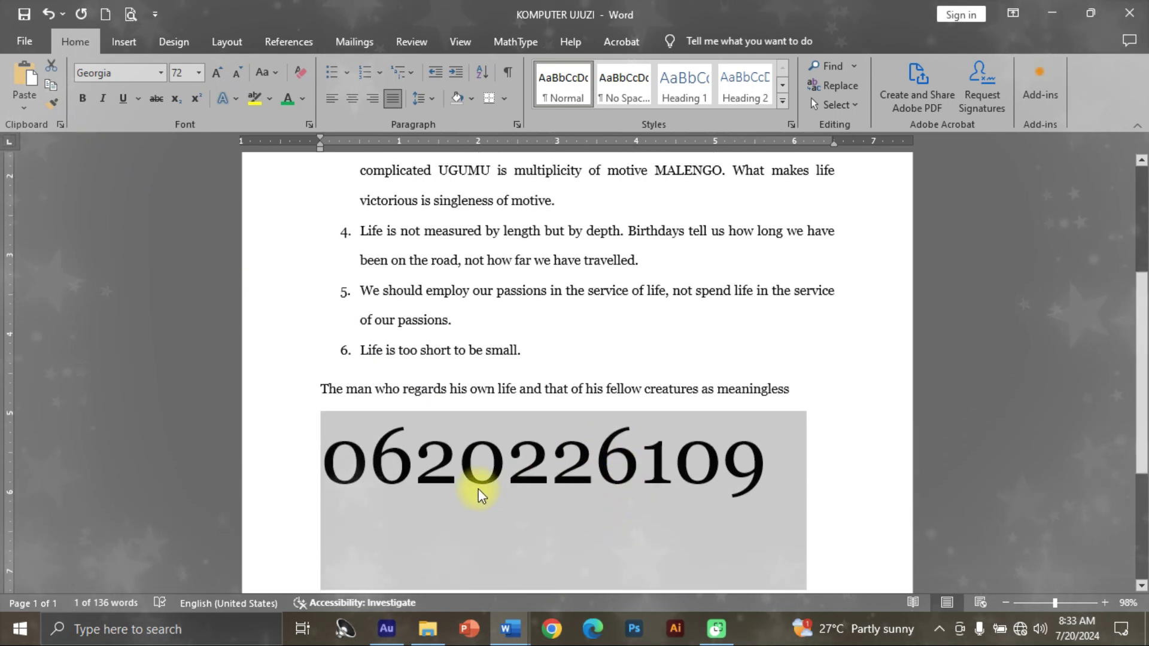
# Step: Center the phone number line on the page
pyautogui.click(459, 491)
pyautogui.click(321, 461)
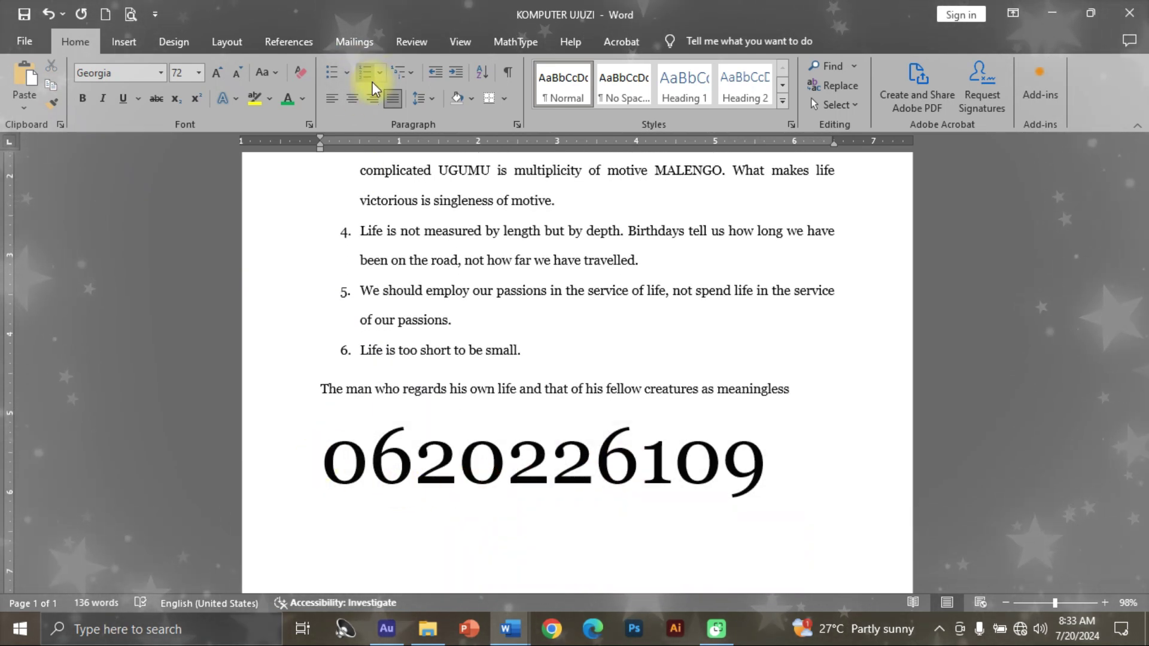
pyautogui.click(351, 98)
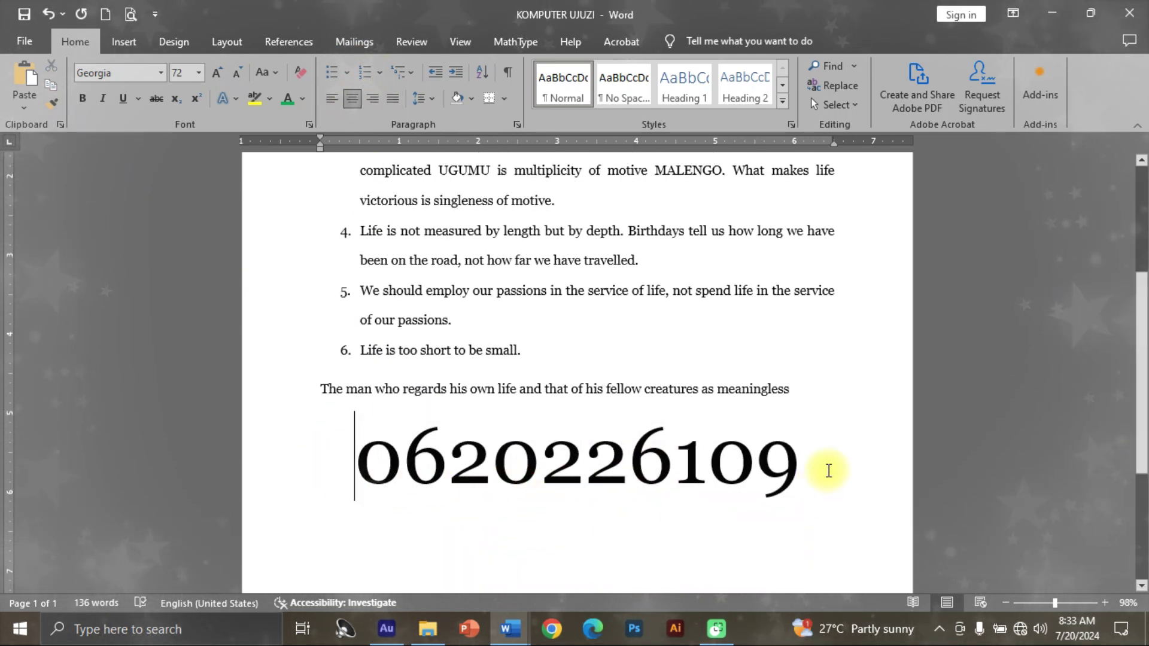
pyautogui.moveTo(826, 468); pyautogui.dragTo(297, 473)
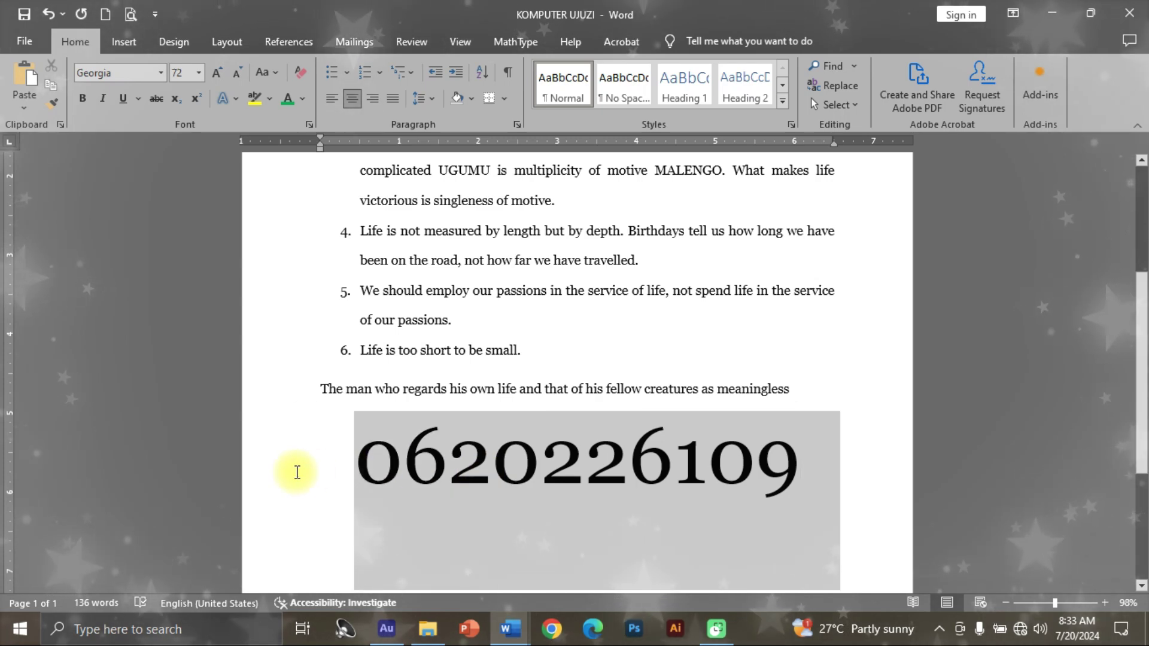
pyautogui.click(520, 351)
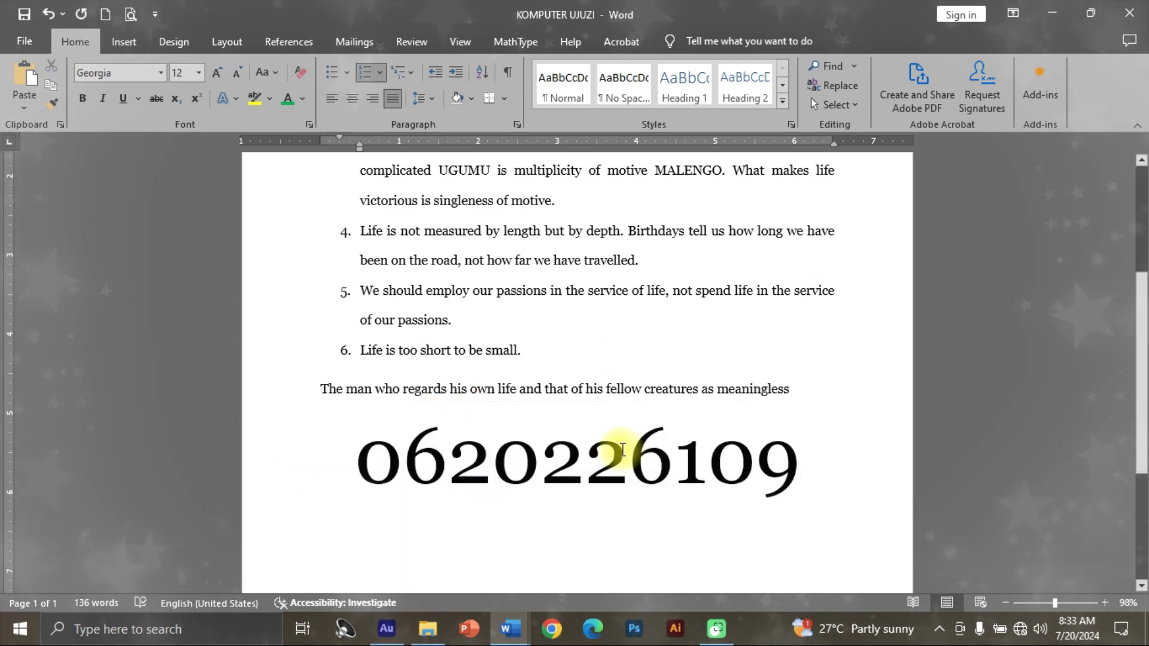
pyautogui.scroll(5, 616, 455)
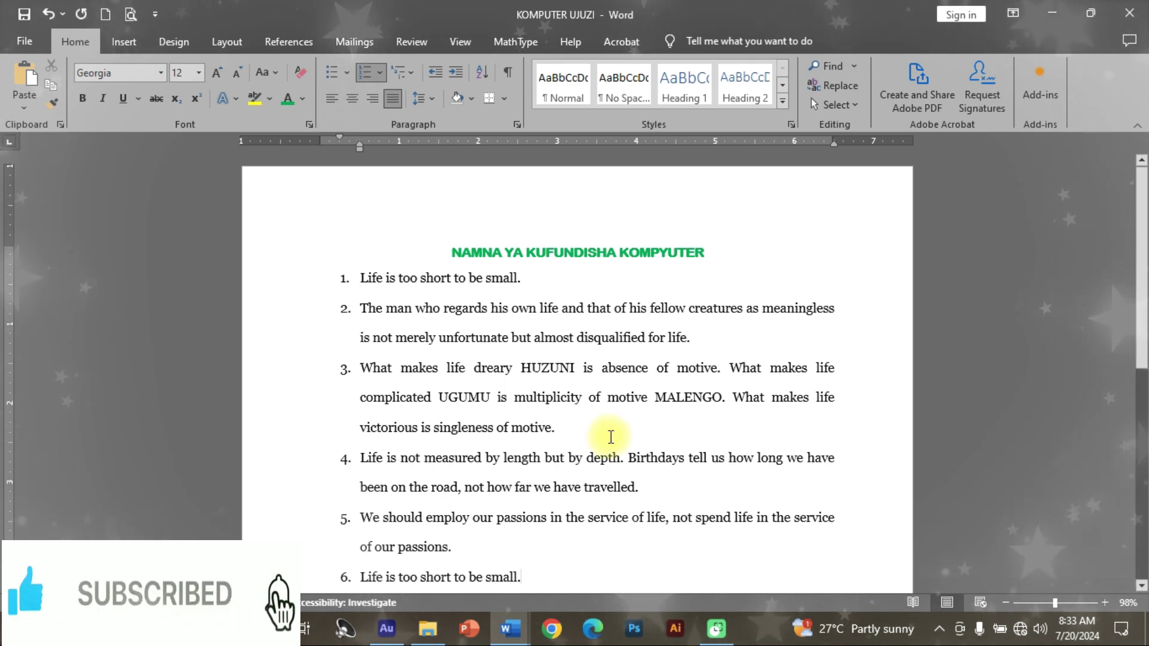
pyautogui.scroll(-2, 608, 446)
pyautogui.scroll(-1, 608, 446)
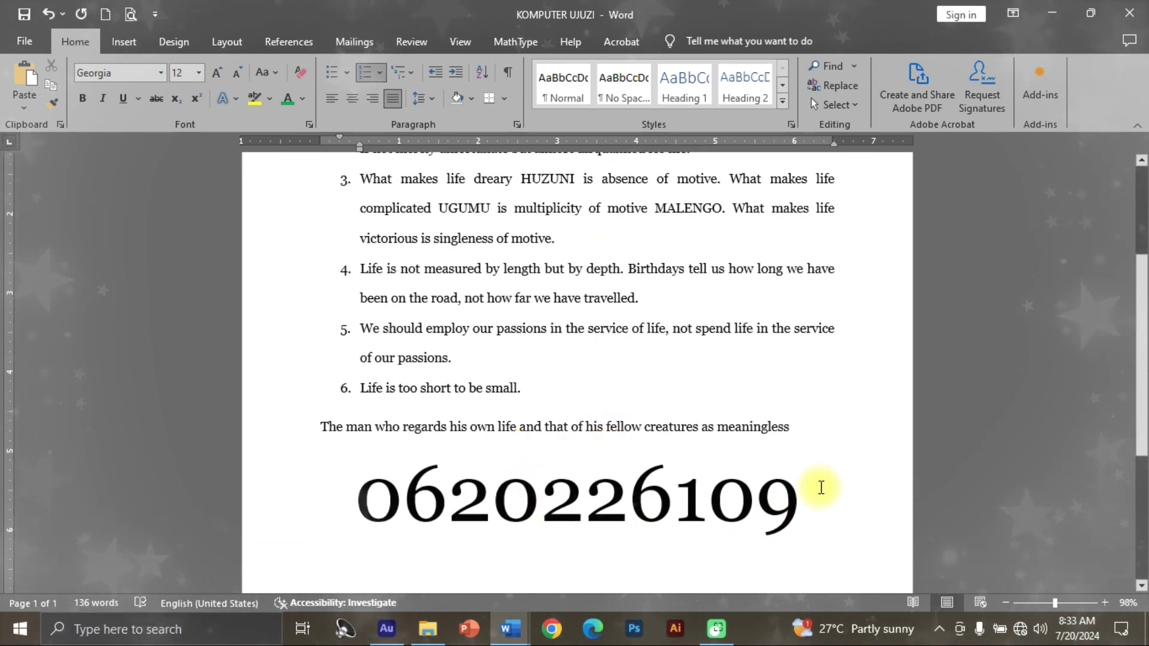